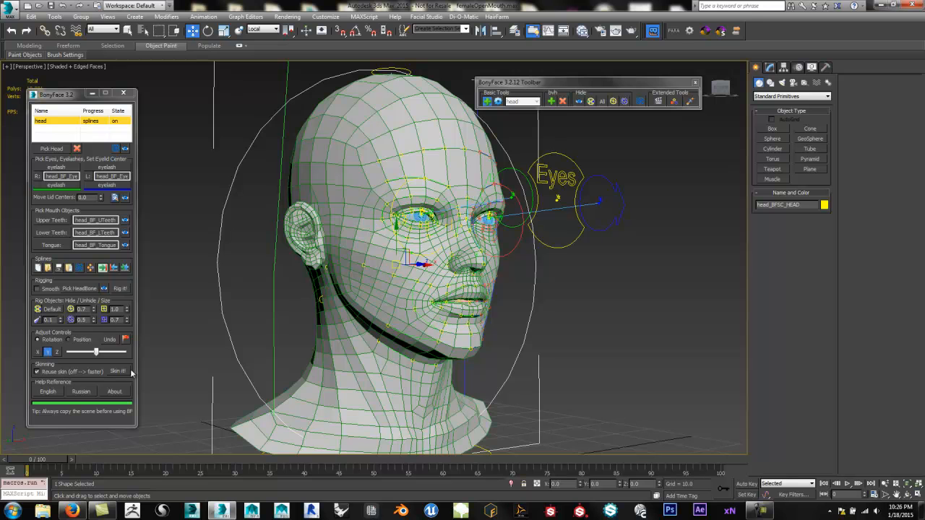
Step: Reset the scene without saving changes and close the BonyFace window and toolbar
{"action": "middle_click_drag", "start_coordinate": [320, 353], "coordinate": [356, 336], "text": "alt"}
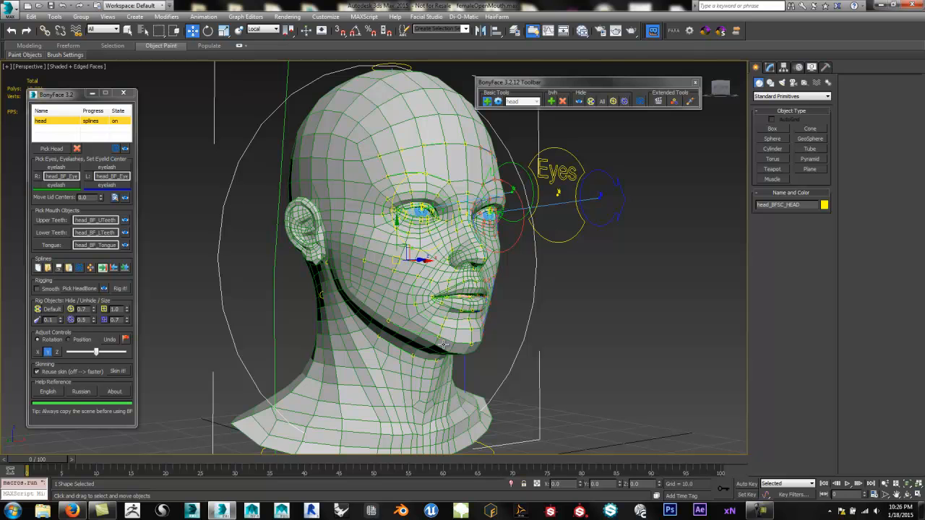
{"action": "middle_click_drag", "start_coordinate": [443, 345], "coordinate": [453, 362], "text": "alt"}
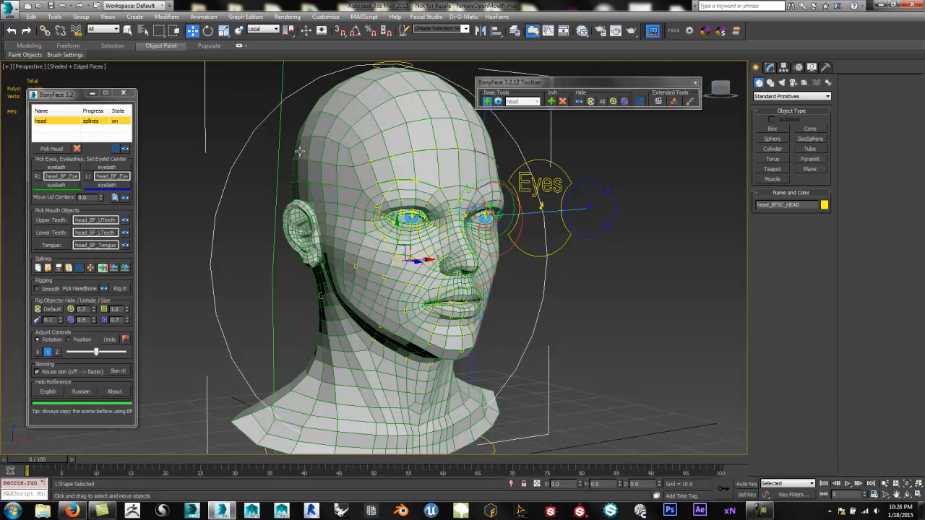
{"action": "left_click", "coordinate": [12, 14]}
{"action": "left_click", "coordinate": [29, 58]}
{"action": "left_click", "coordinate": [460, 268]}
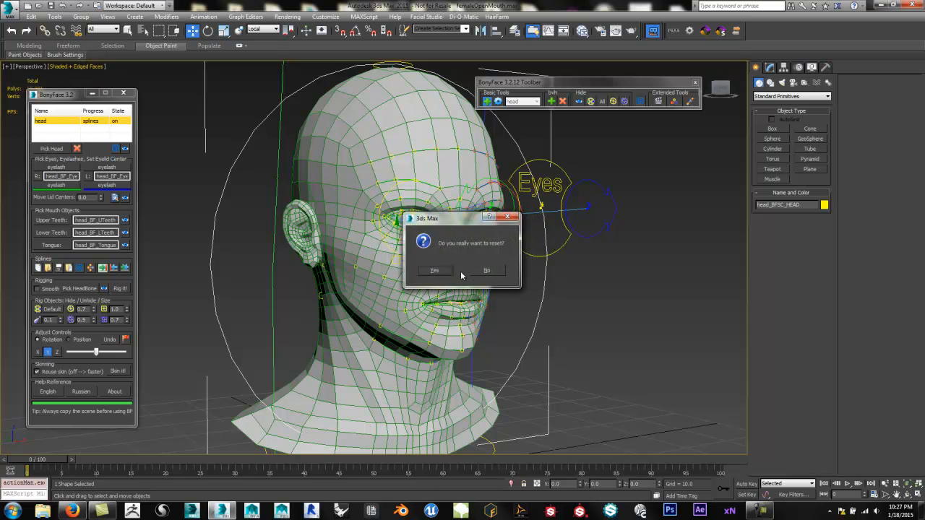
{"action": "left_click", "coordinate": [436, 271]}
{"action": "left_click", "coordinate": [123, 93]}
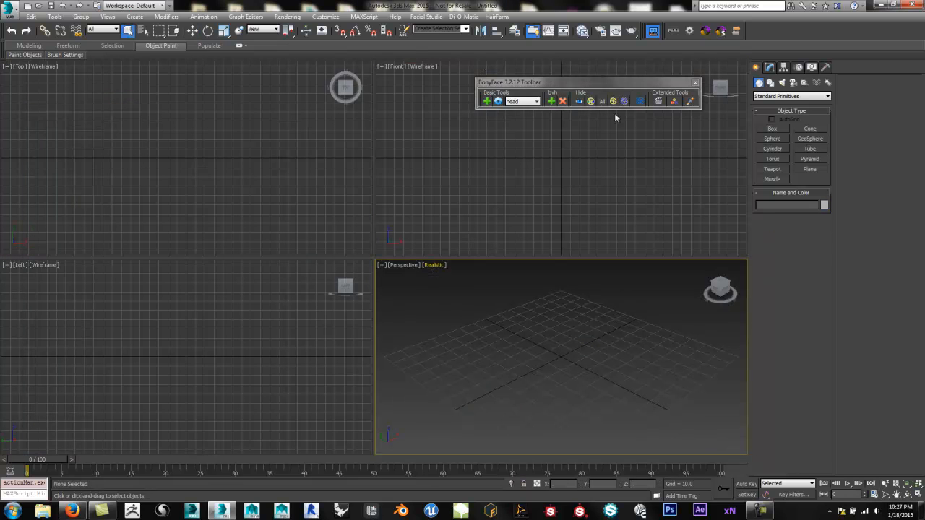
{"action": "left_click", "coordinate": [695, 85]}
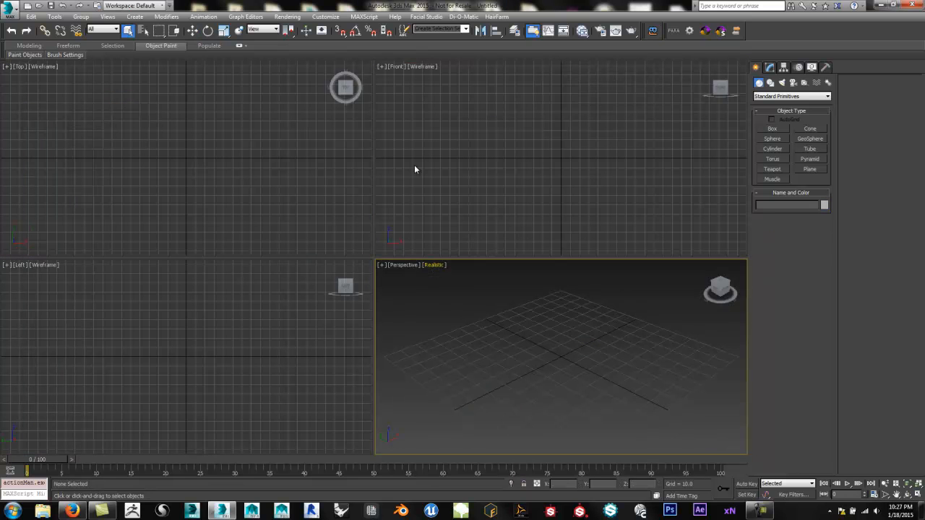
Step: Open the recent scene femaleOpenMouth.max without saving the current one, and frame the whole head
{"action": "left_click", "coordinate": [7, 9]}
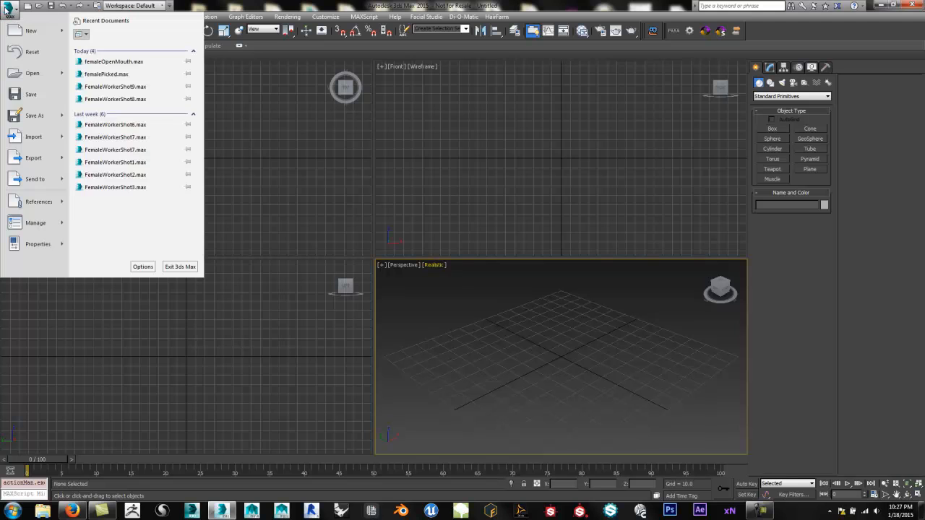
{"action": "left_click", "coordinate": [108, 63]}
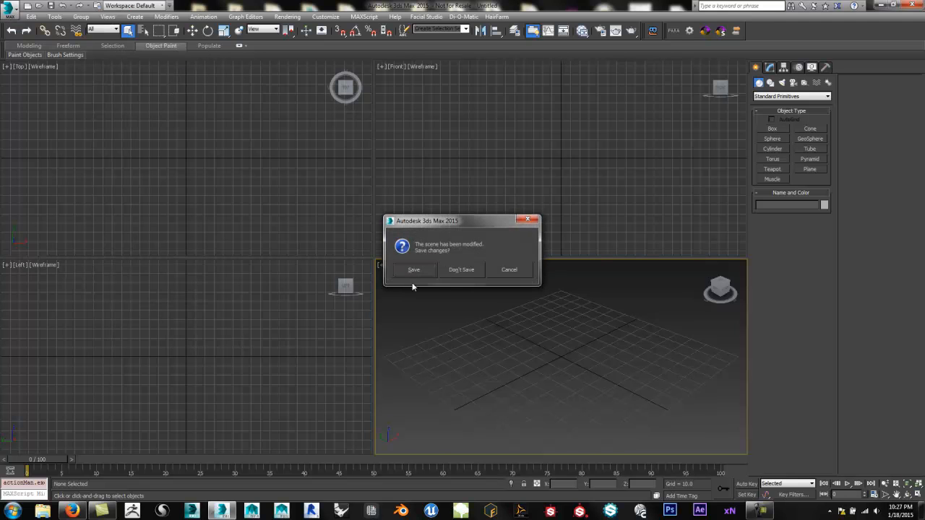
{"action": "left_click", "coordinate": [454, 270]}
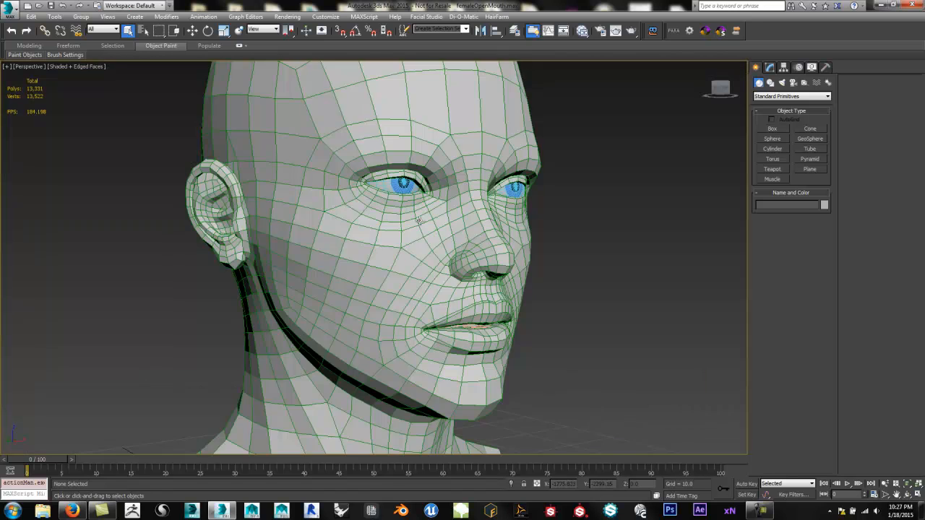
{"action": "scroll", "coordinate": [419, 259], "scroll_direction": "down", "scroll_amount": 3}
{"action": "middle_click_drag", "start_coordinate": [419, 262], "coordinate": [664, 178], "text": "alt"}
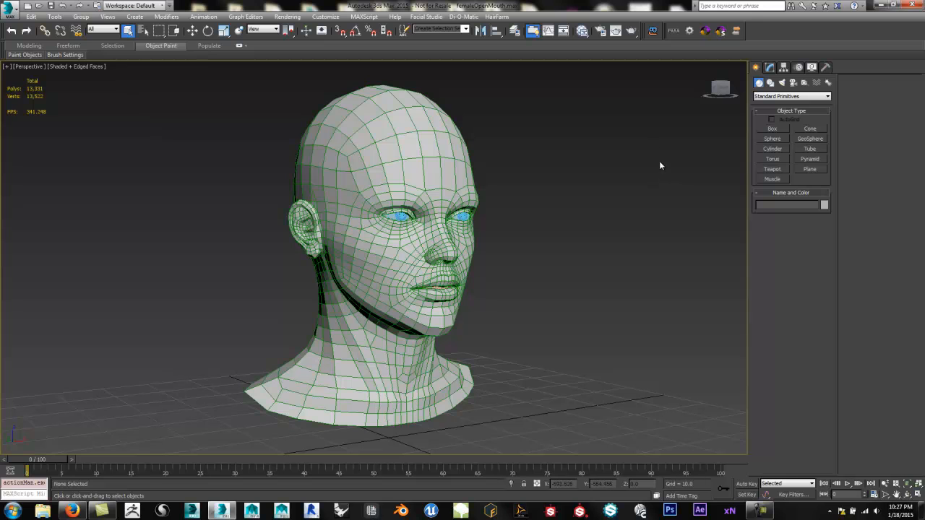
Step: Start BonyFace without updating, continue with the free Basic Tools, and open the rig setup window beside the head
{"action": "left_click", "coordinate": [653, 31]}
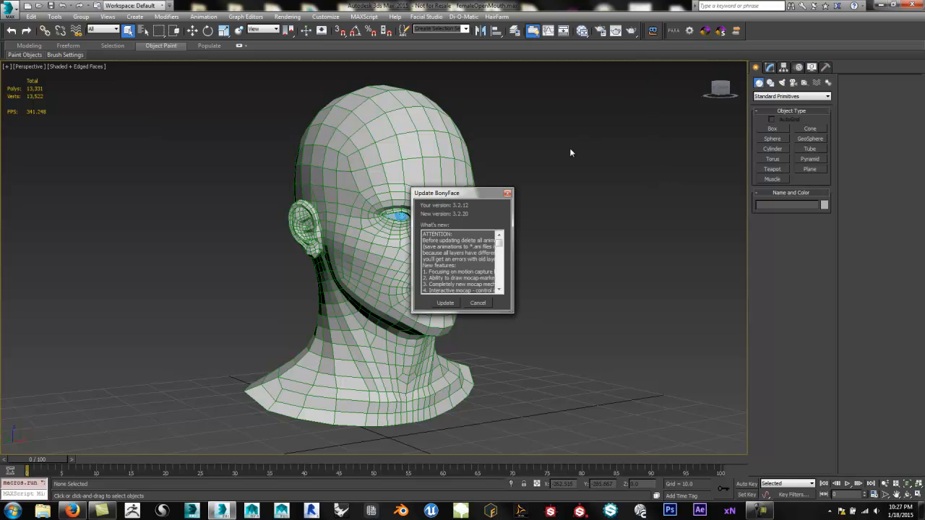
{"action": "left_click", "coordinate": [478, 304]}
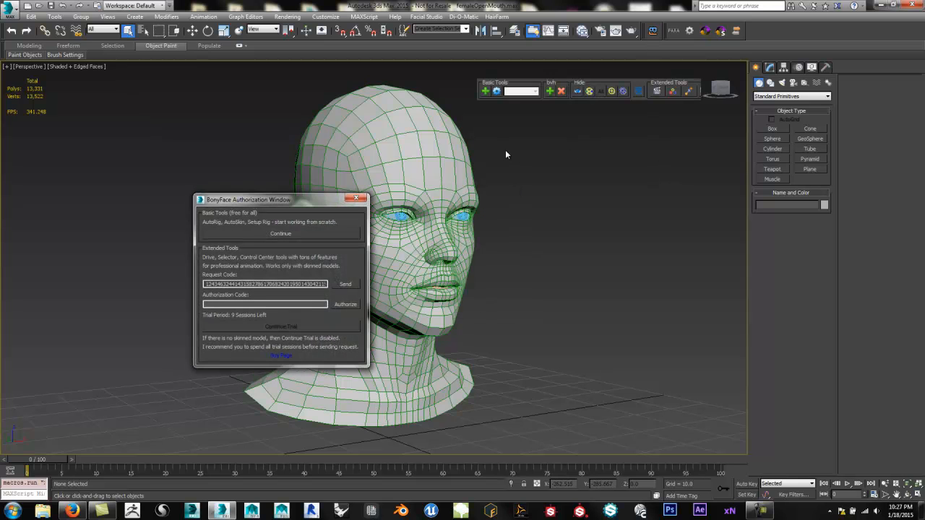
{"action": "left_click", "coordinate": [337, 235]}
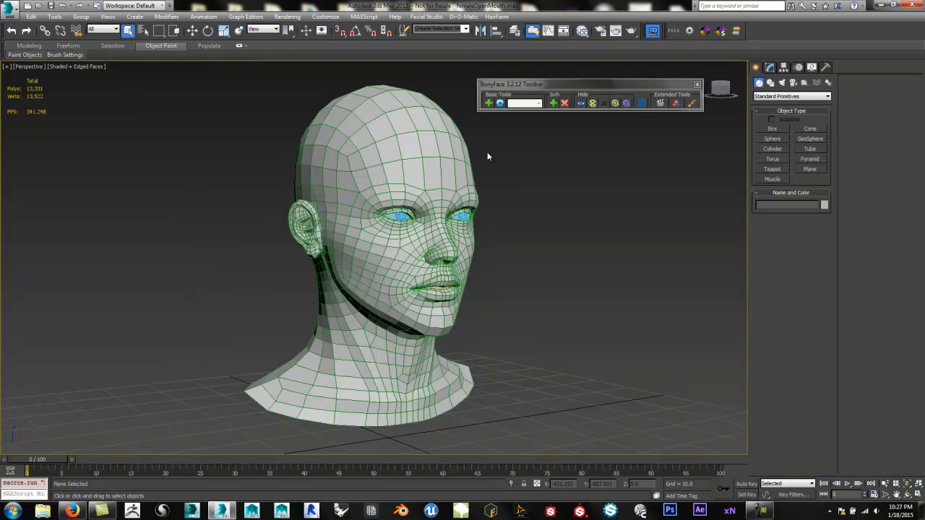
{"action": "left_click", "coordinate": [488, 104]}
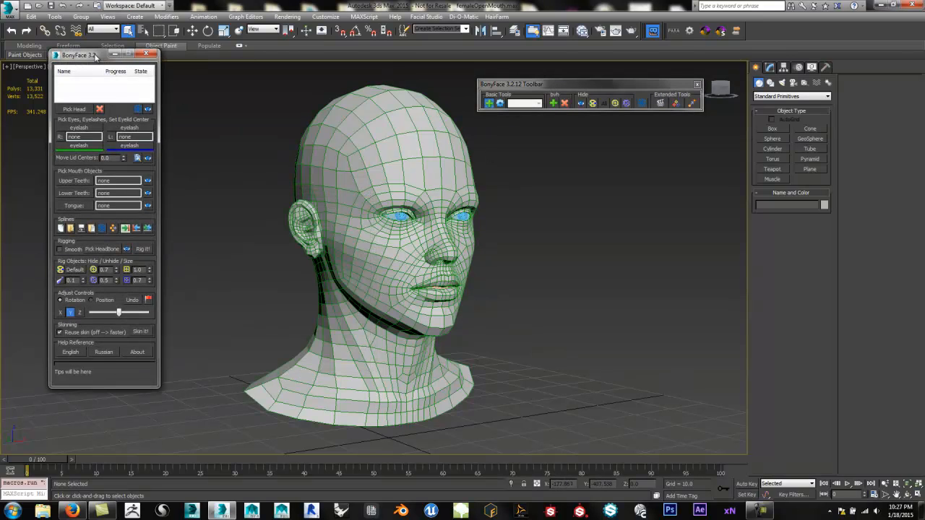
{"action": "left_click_drag", "start_coordinate": [95, 56], "coordinate": [65, 82]}
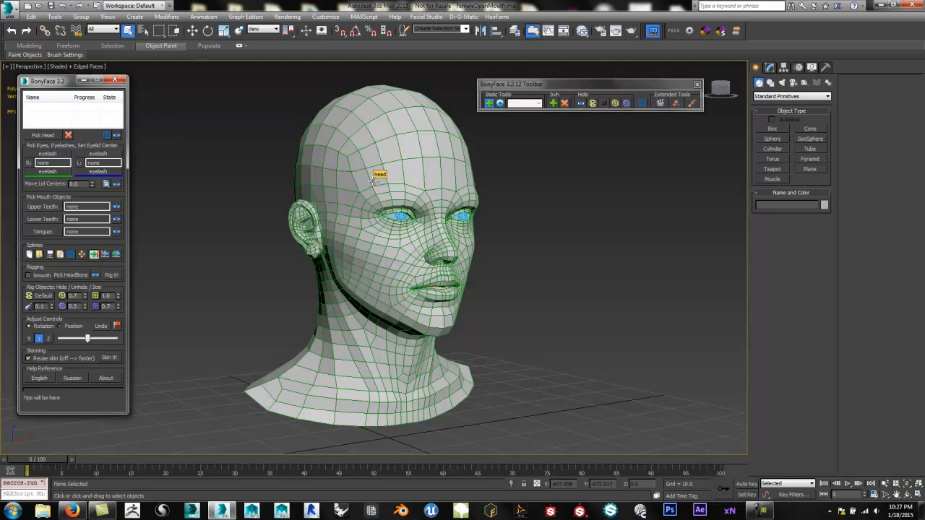
Step: Pick the head mesh for BonyFace and accept the detected eyes, upper and lower teeth, and tongue
{"action": "left_click", "coordinate": [57, 136]}
{"action": "left_click", "coordinate": [354, 151]}
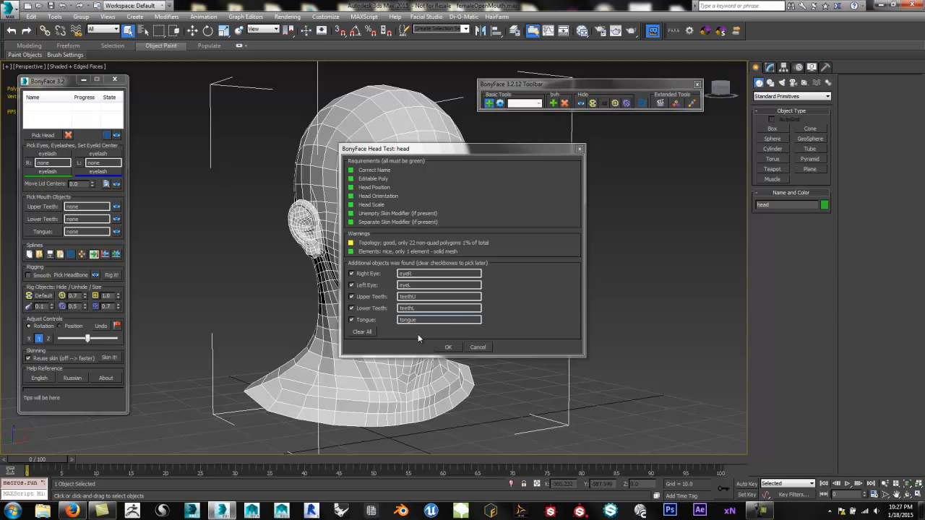
{"action": "left_click", "coordinate": [450, 347]}
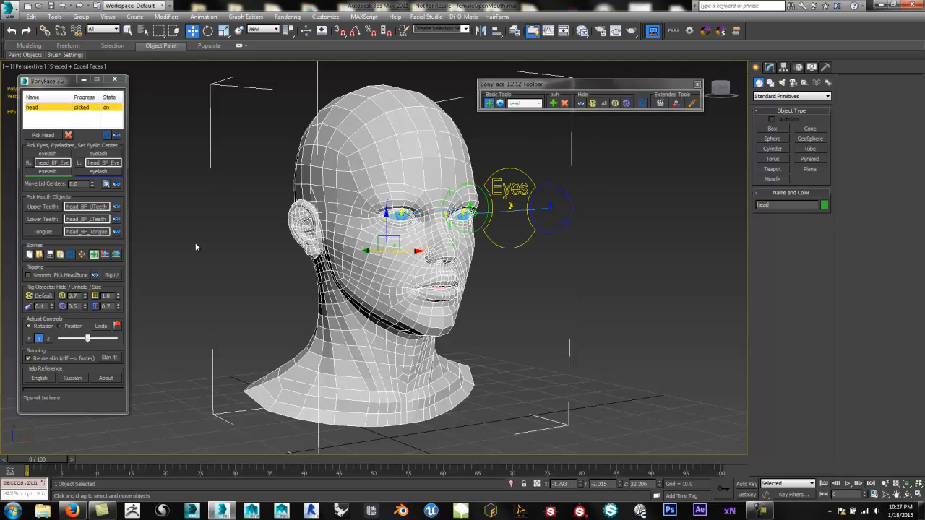
Step: Create the facial splines on the head and load their coordinates from Splines_OpenMouth.bfs
{"action": "left_click", "coordinate": [30, 253]}
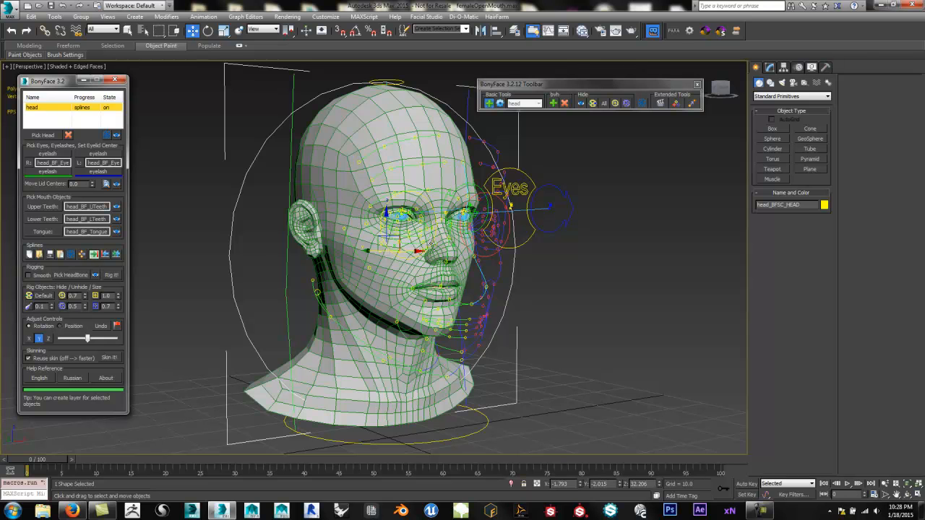
{"action": "left_click", "coordinate": [60, 255]}
{"action": "left_click", "coordinate": [101, 92]}
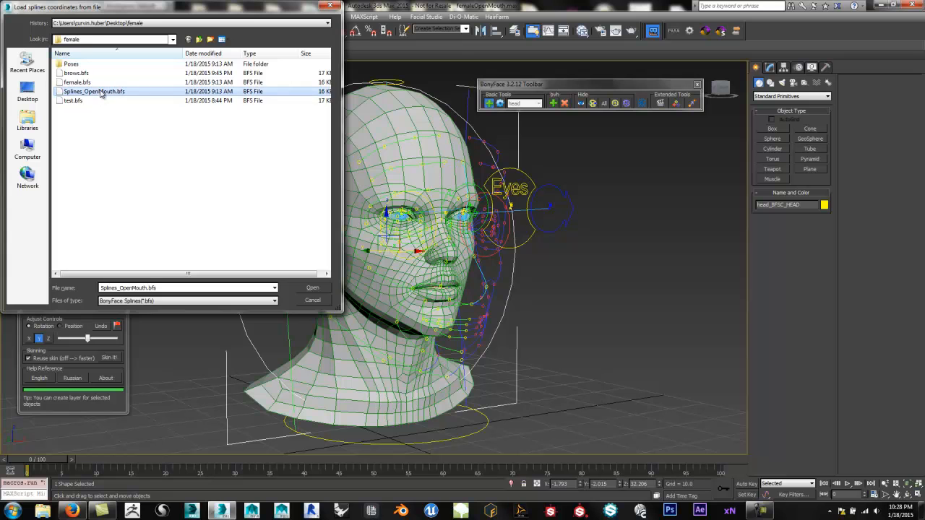
{"action": "left_click", "coordinate": [312, 287]}
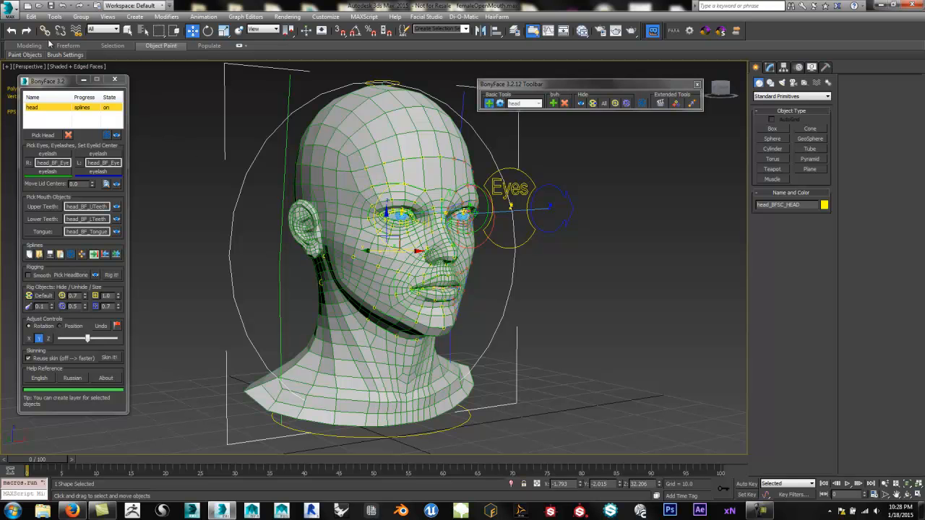
Step: Discard the splined head scene by resetting without saving, and close the BonyFace toolbar
{"action": "left_click", "coordinate": [16, 14]}
{"action": "left_click", "coordinate": [32, 52]}
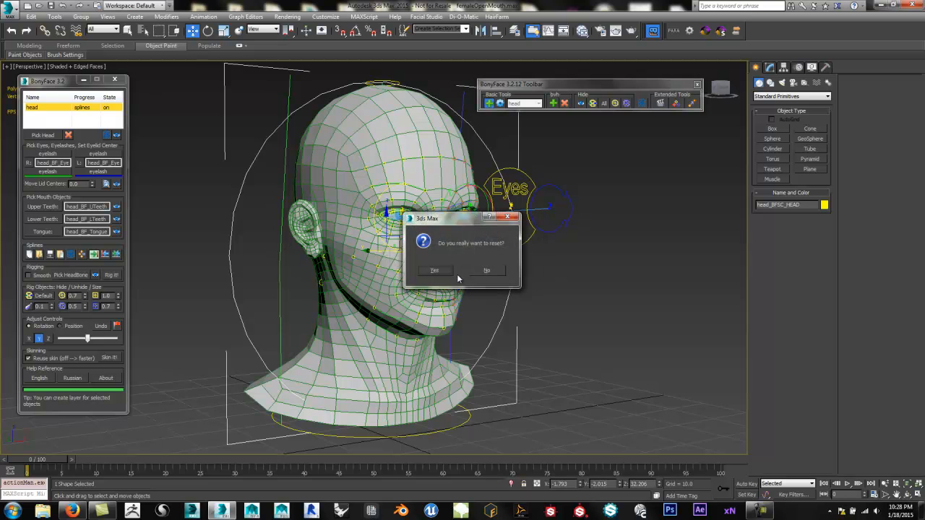
{"action": "left_click", "coordinate": [434, 270]}
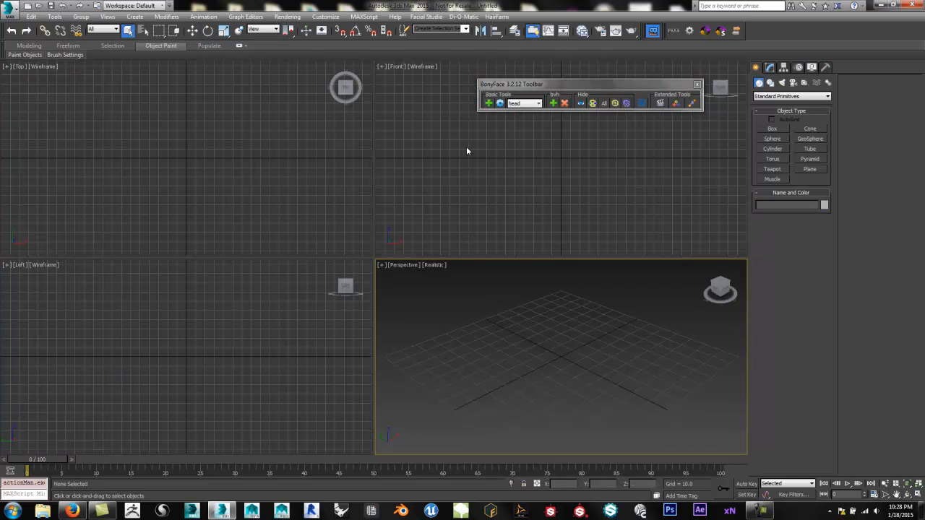
{"action": "left_click", "coordinate": [696, 84]}
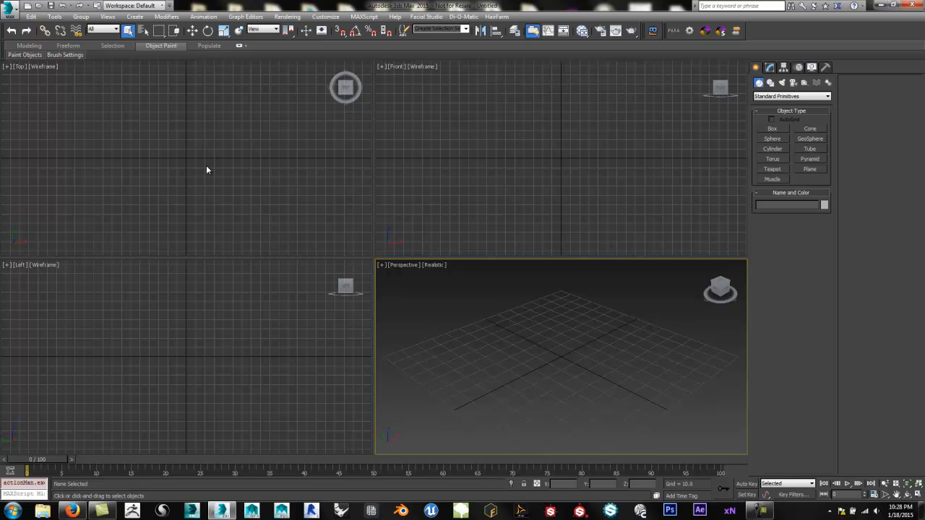
Step: Open the recent scene femalePicked.max without saving the empty scene
{"action": "left_click", "coordinate": [10, 9]}
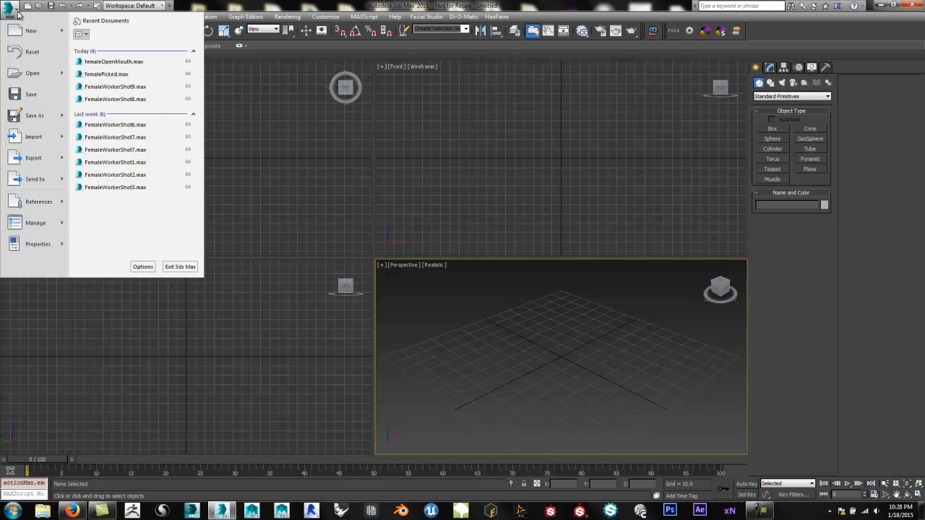
{"action": "left_click", "coordinate": [115, 73]}
{"action": "left_click", "coordinate": [473, 269]}
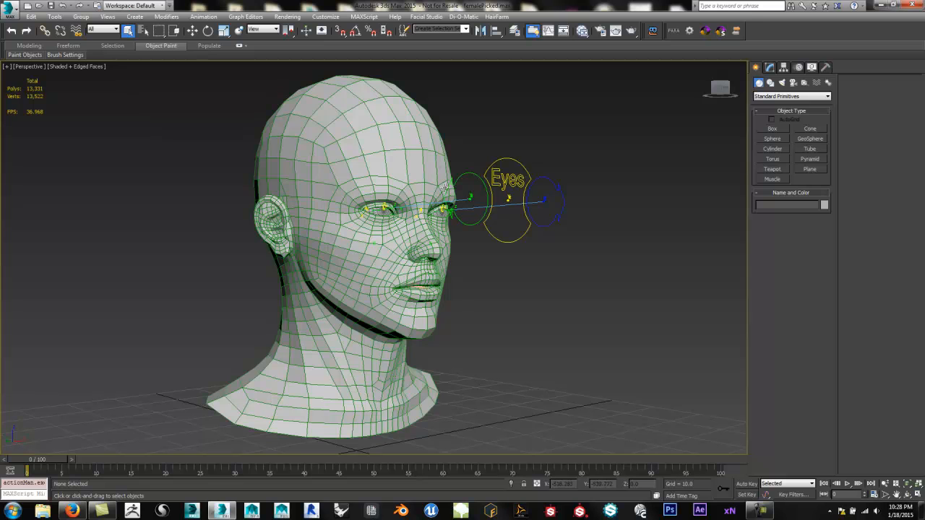
Step: Restart BonyFace for the picked head, declining the update and using Basic Tools, and open its rig setup window
{"action": "left_click", "coordinate": [653, 30]}
{"action": "left_click", "coordinate": [474, 302]}
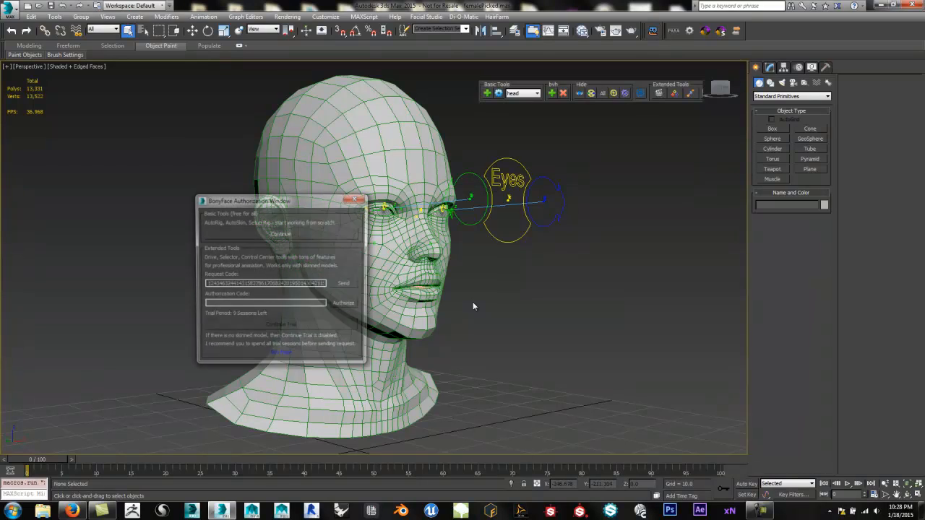
{"action": "left_click", "coordinate": [326, 235]}
{"action": "left_click", "coordinate": [491, 106]}
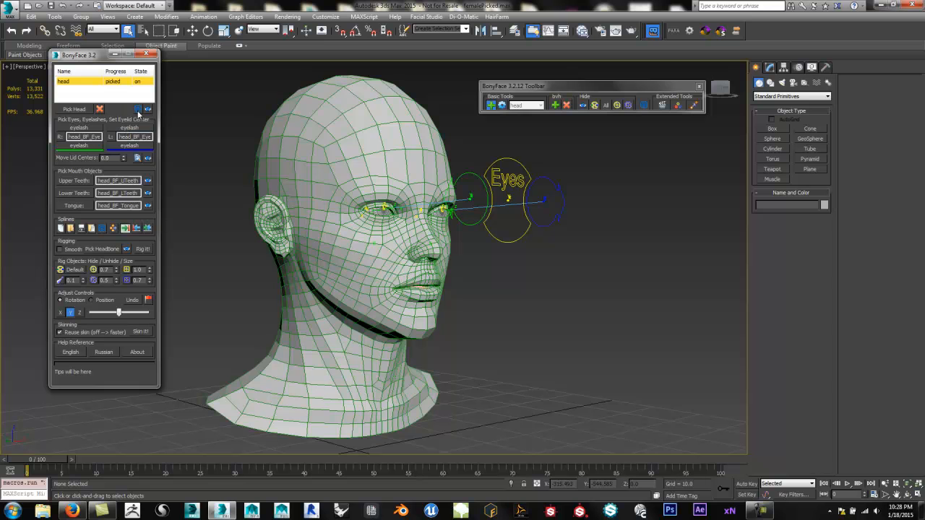
{"action": "middle_click_drag", "start_coordinate": [334, 260], "coordinate": [429, 349], "text": "alt"}
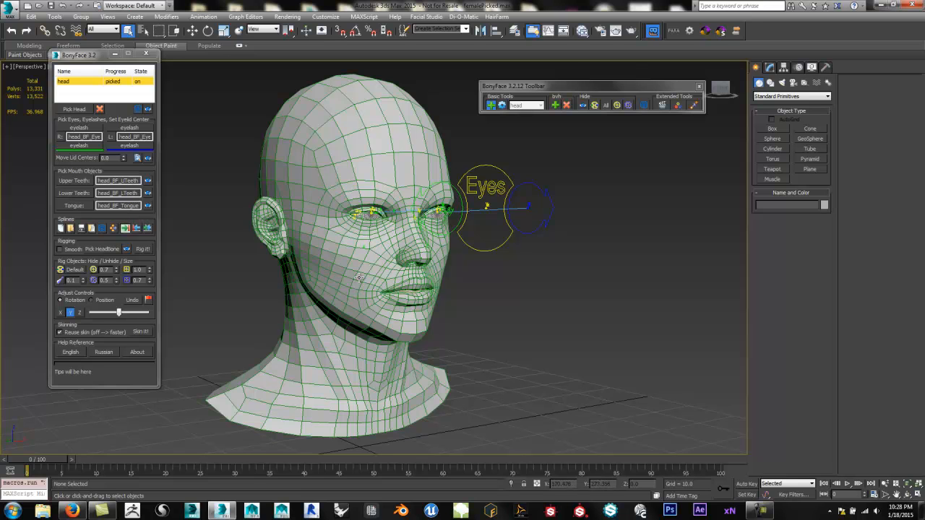
Step: Create facial splines for the picked head and fit them with the coordinates in Splines_OpenMouth.bfs
{"action": "left_click", "coordinate": [61, 228]}
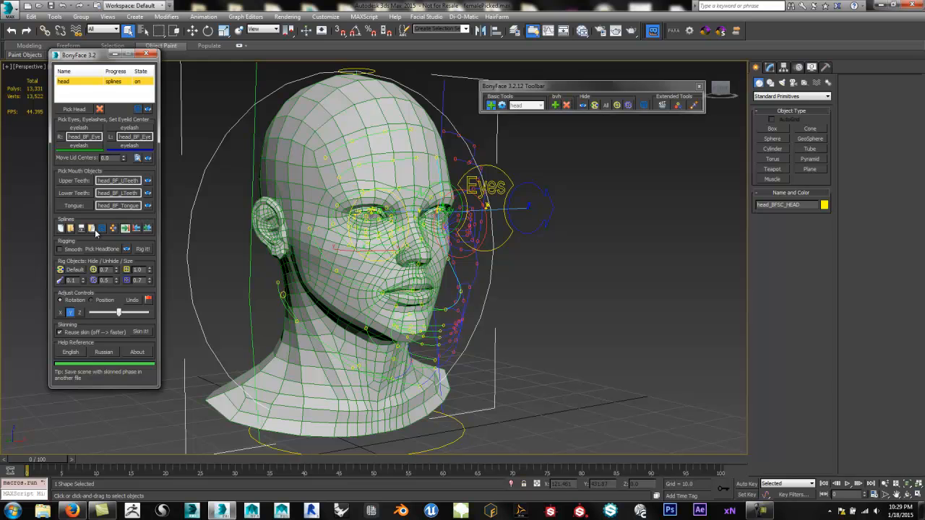
{"action": "left_click", "coordinate": [91, 229]}
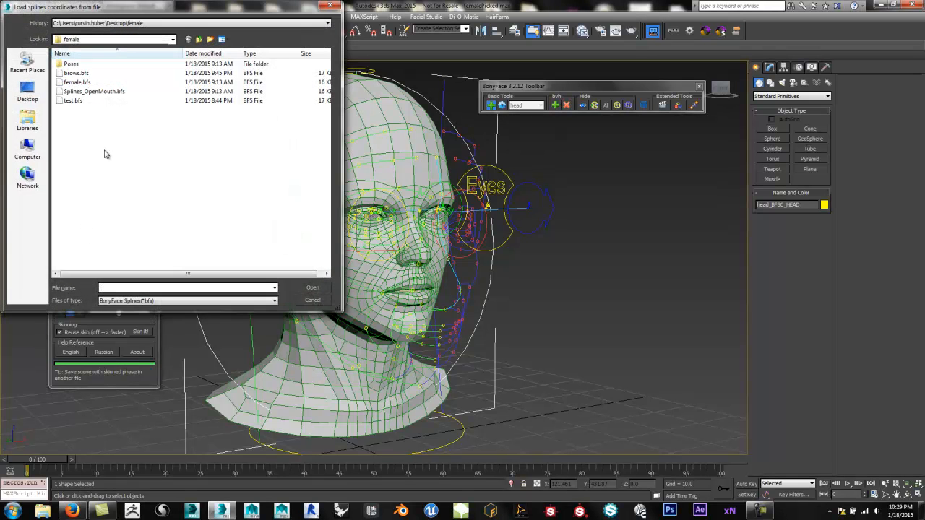
{"action": "left_click", "coordinate": [109, 92]}
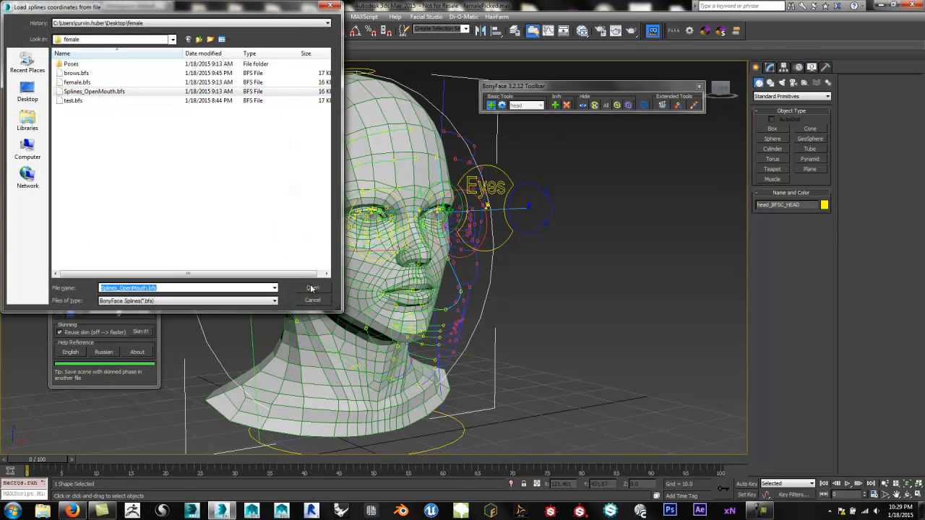
{"action": "left_click", "coordinate": [313, 288]}
Step: Turn on the Smooth rigging option and turn it off again
{"action": "middle_click_drag", "start_coordinate": [385, 327], "coordinate": [423, 331], "text": "alt"}
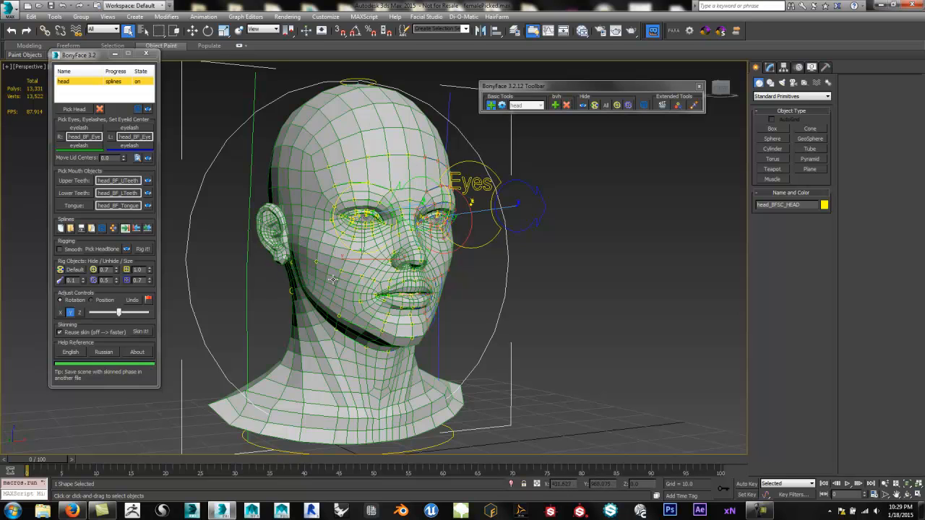
{"action": "left_click", "coordinate": [60, 249]}
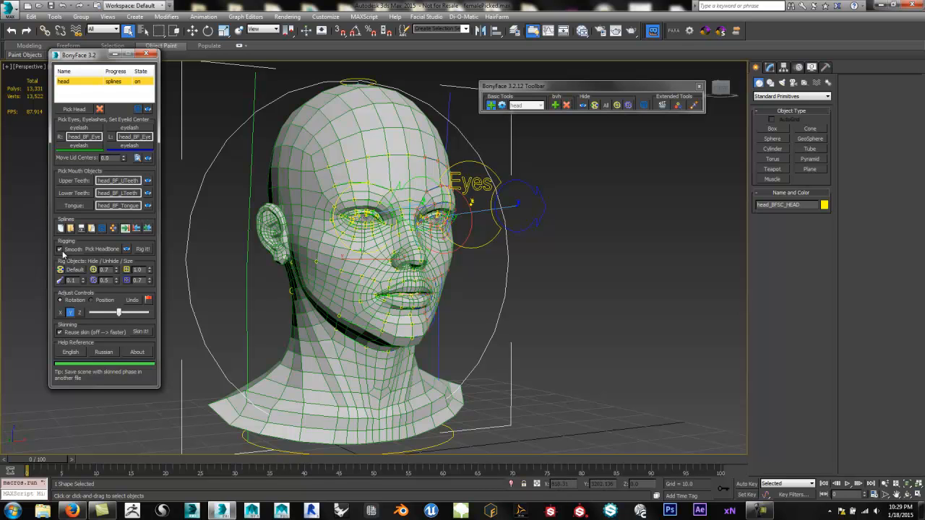
{"action": "left_click", "coordinate": [60, 249]}
Step: Select the head mesh and look through the modifiers available for it without applying any
{"action": "left_click", "coordinate": [421, 133]}
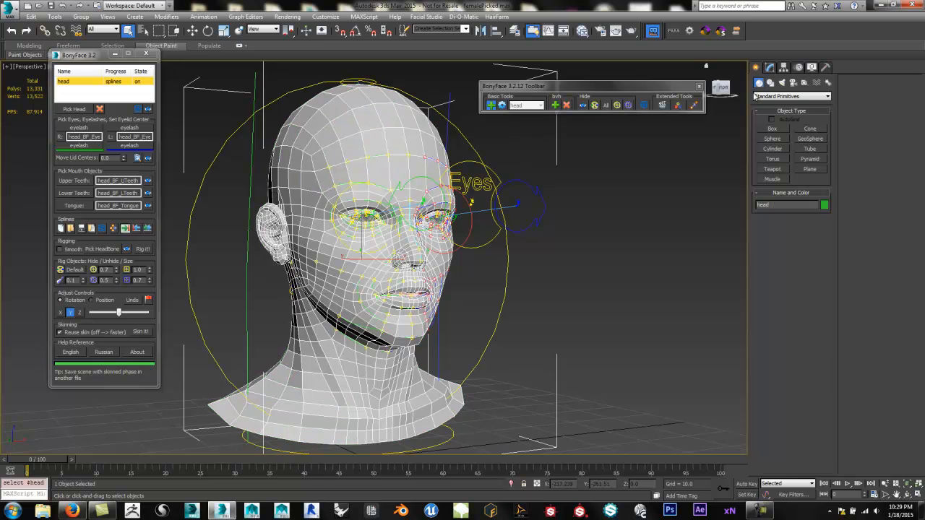
{"action": "left_click", "coordinate": [769, 68]}
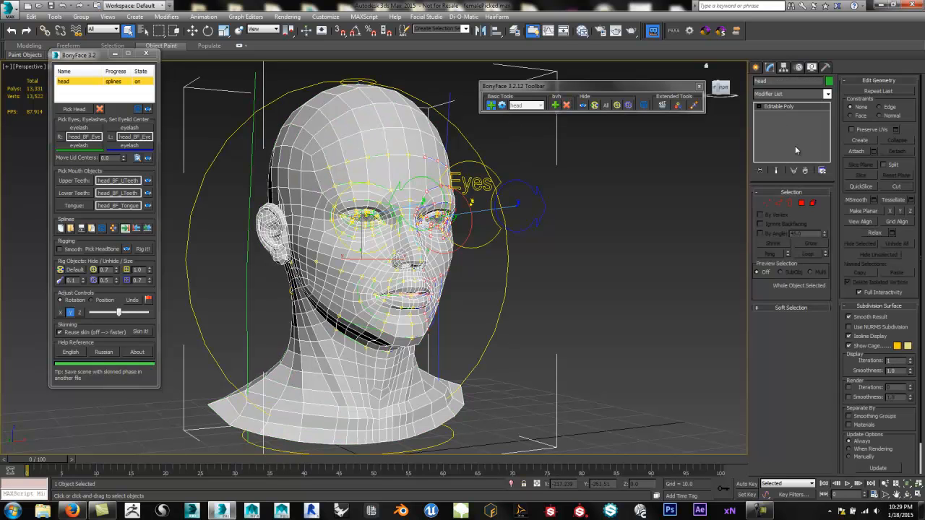
{"action": "left_click", "coordinate": [827, 94]}
{"action": "left_click_drag", "start_coordinate": [828, 127], "coordinate": [829, 258]}
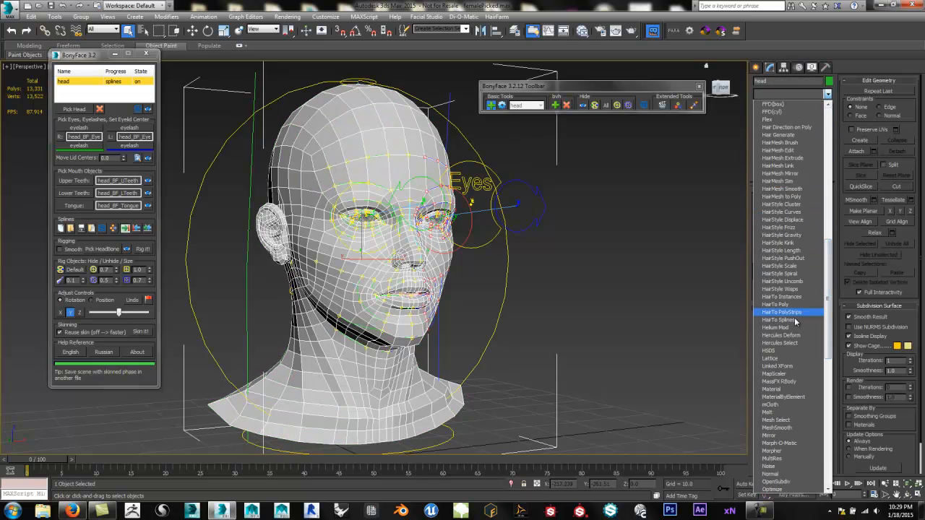
{"action": "left_click", "coordinate": [657, 274]}
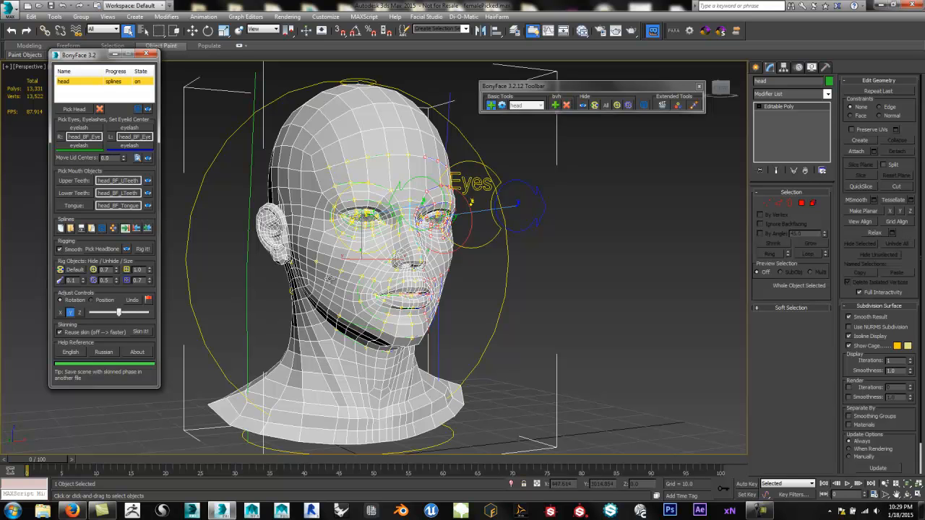
Step: Generate the BonyFace rig on the head with the Smooth option turned on
{"action": "middle_click_drag", "start_coordinate": [346, 400], "coordinate": [361, 364]}
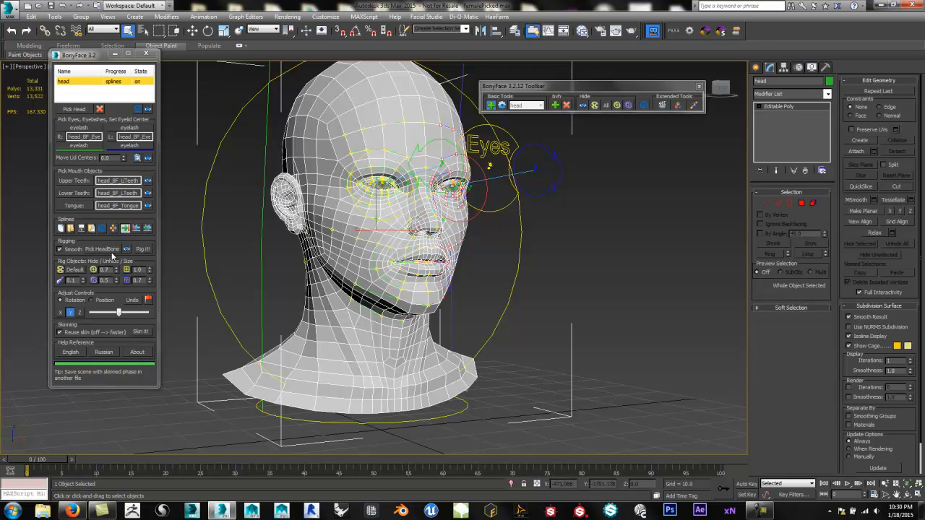
{"action": "left_click", "coordinate": [142, 248]}
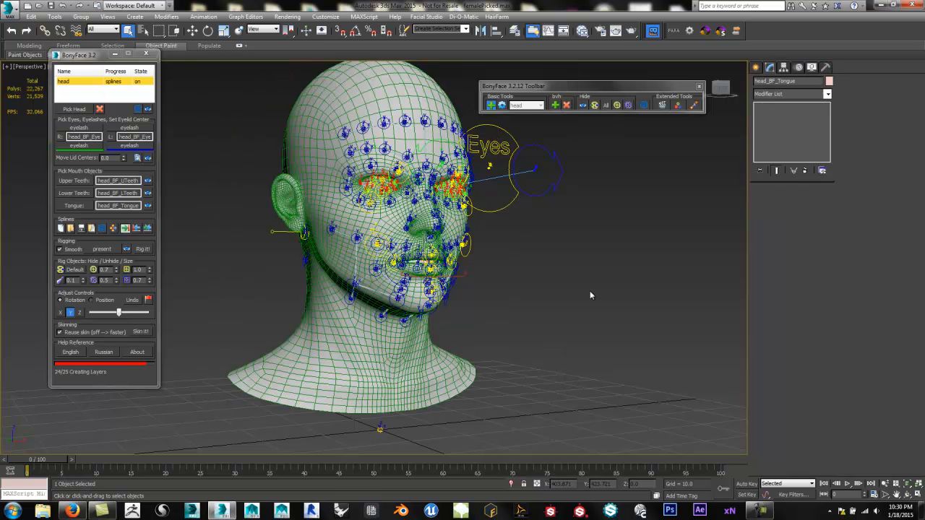
{"action": "middle_click_drag", "start_coordinate": [543, 278], "coordinate": [536, 314]}
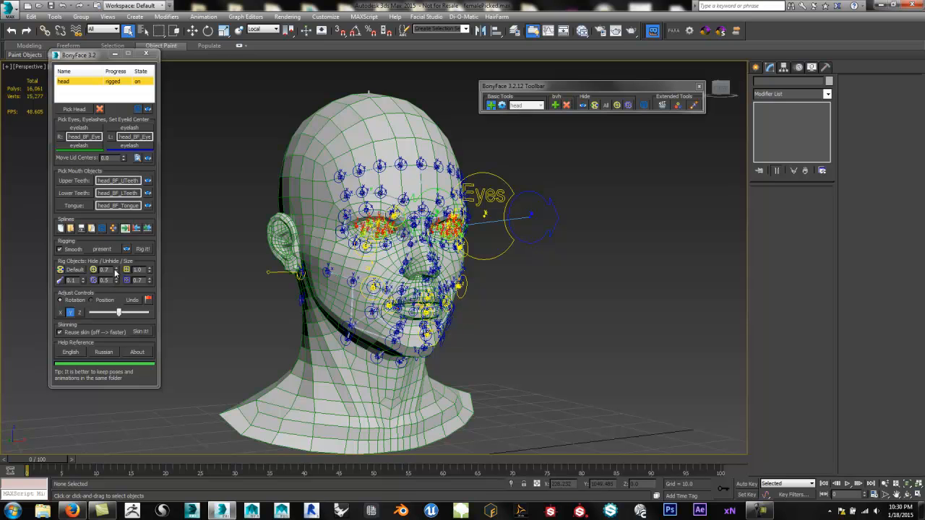
Step: Set the display size of the yellow circular rig controls to 1.0
{"action": "left_click_drag", "start_coordinate": [114, 273], "coordinate": [117, 268]}
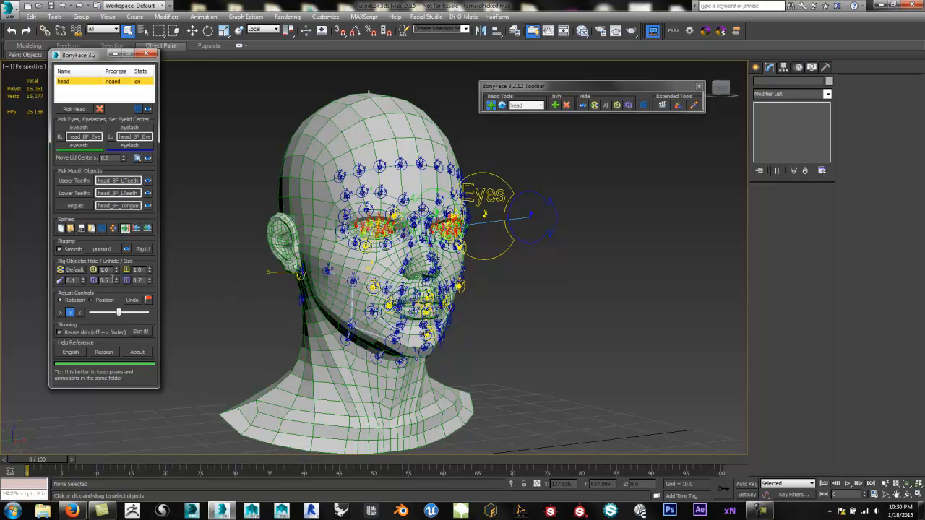
{"action": "scroll", "coordinate": [426, 293], "scroll_direction": "up", "scroll_amount": 3}
{"action": "scroll", "coordinate": [425, 270], "scroll_direction": "up", "scroll_amount": 1}
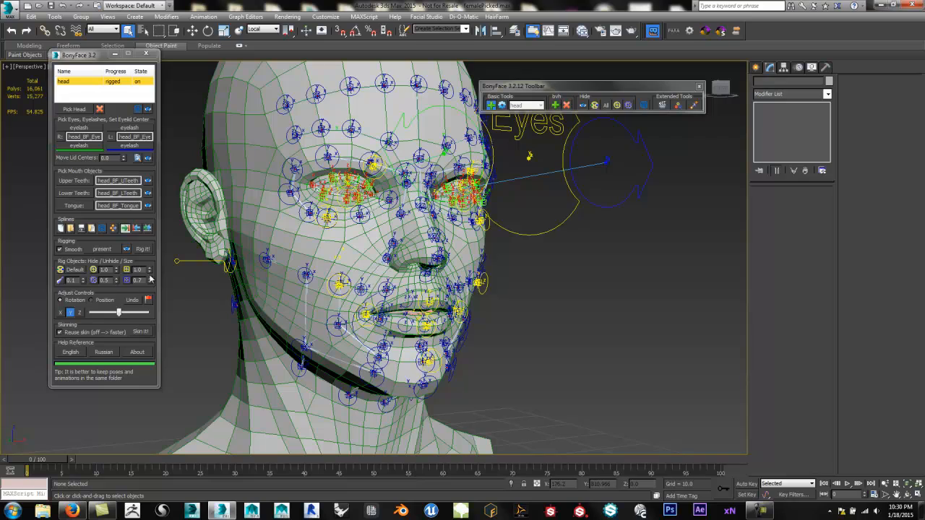
Step: Select the yellow jaw control on the chin and adjust its rotation slightly about the Y axis
{"action": "middle_click_drag", "start_coordinate": [359, 294], "coordinate": [417, 313], "text": "alt"}
{"action": "scroll", "coordinate": [419, 317], "scroll_direction": "up", "scroll_amount": 5}
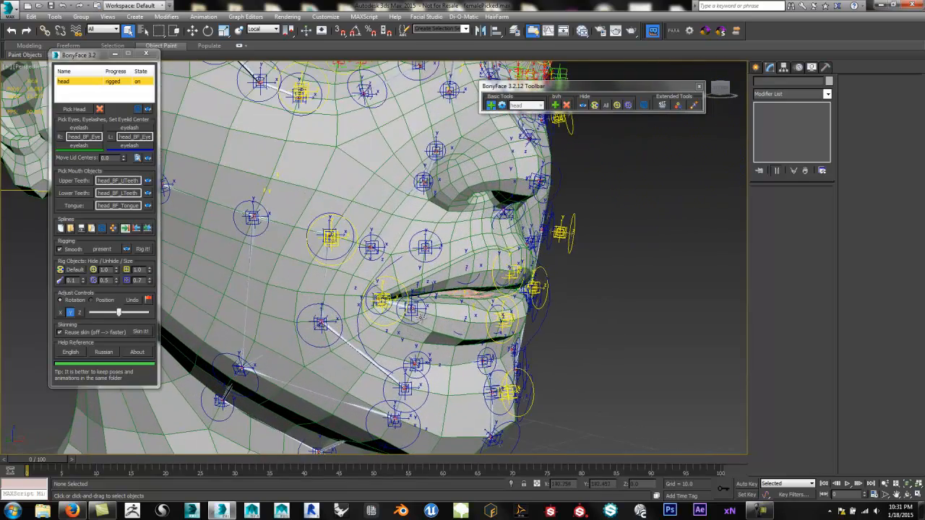
{"action": "left_click", "coordinate": [524, 413]}
{"action": "middle_click_drag", "start_coordinate": [525, 416], "coordinate": [486, 399], "text": "alt"}
{"action": "middle_click_drag", "start_coordinate": [416, 249], "coordinate": [390, 242]}
{"action": "scroll", "coordinate": [405, 253], "scroll_direction": "down", "scroll_amount": 2}
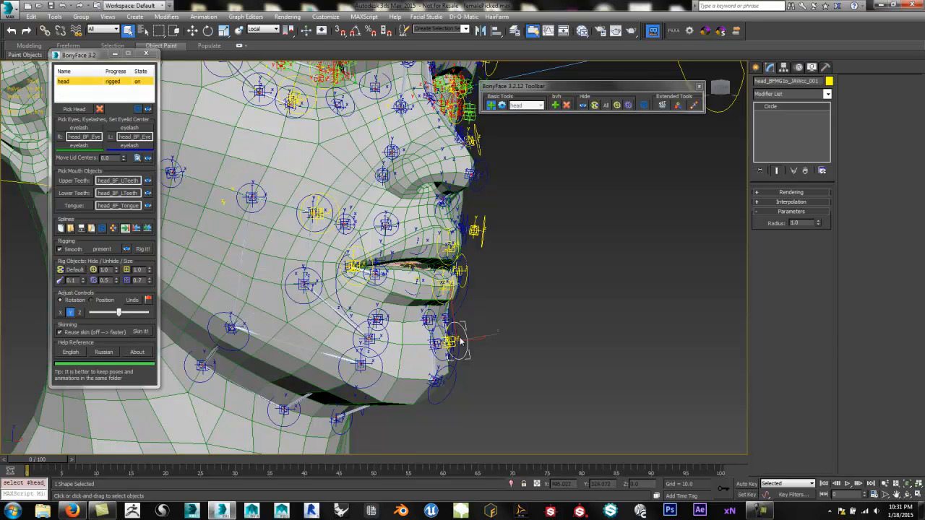
{"action": "mouse_move", "coordinate": [119, 315]}
{"action": "left_mouse_down"}
{"action": "mouse_move", "coordinate": [126, 313]}
{"action": "mouse_move", "coordinate": [119, 313]}
{"action": "left_mouse_up"}
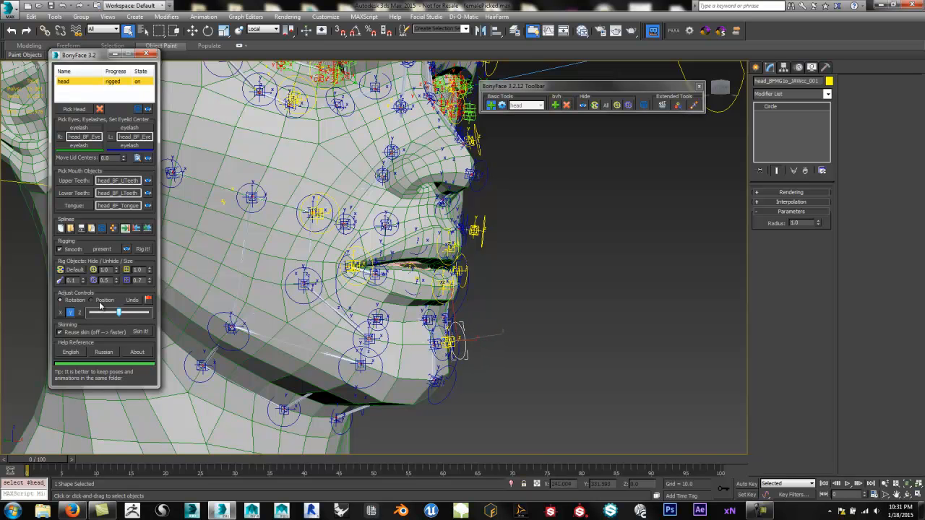
{"action": "middle_click_drag", "start_coordinate": [493, 359], "coordinate": [470, 392], "text": "alt"}
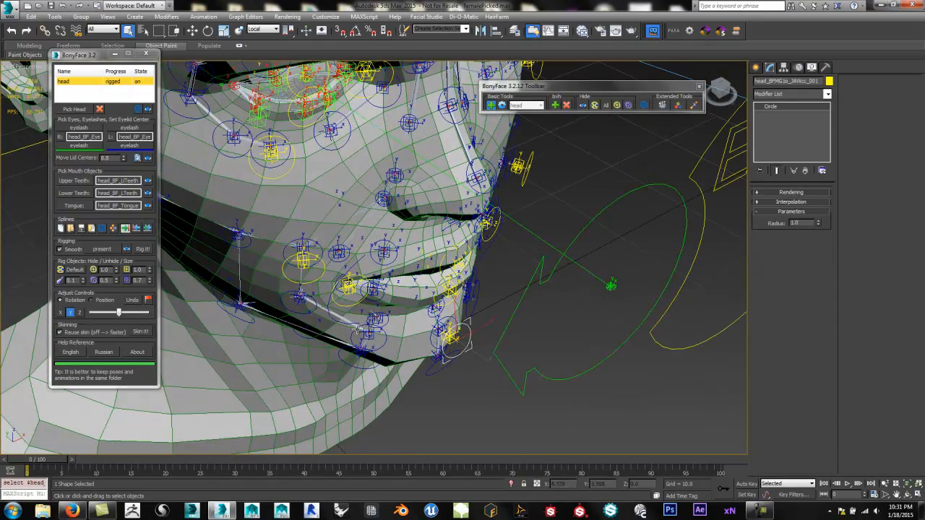
Step: Select the yellow control at the right mouth corner and adjust its rotation about the Y axis
{"action": "left_click", "coordinate": [351, 306]}
{"action": "middle_click_drag", "start_coordinate": [351, 306], "coordinate": [422, 297], "text": "alt"}
{"action": "scroll", "coordinate": [408, 305], "scroll_direction": "up", "scroll_amount": 3}
{"action": "middle_click_drag", "start_coordinate": [297, 285], "coordinate": [389, 330], "text": "alt"}
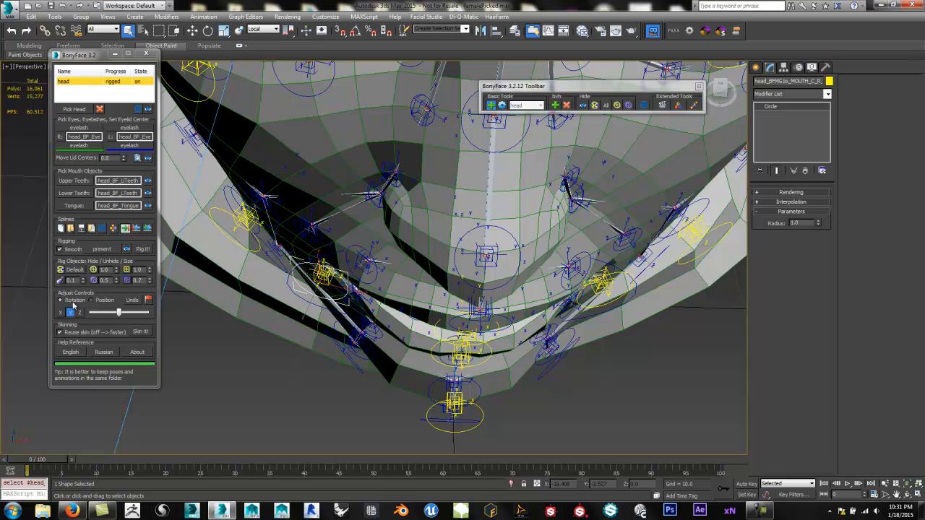
{"action": "left_click_drag", "start_coordinate": [120, 314], "coordinate": [114, 315]}
{"action": "middle_click_drag", "start_coordinate": [333, 308], "coordinate": [372, 299], "text": "alt"}
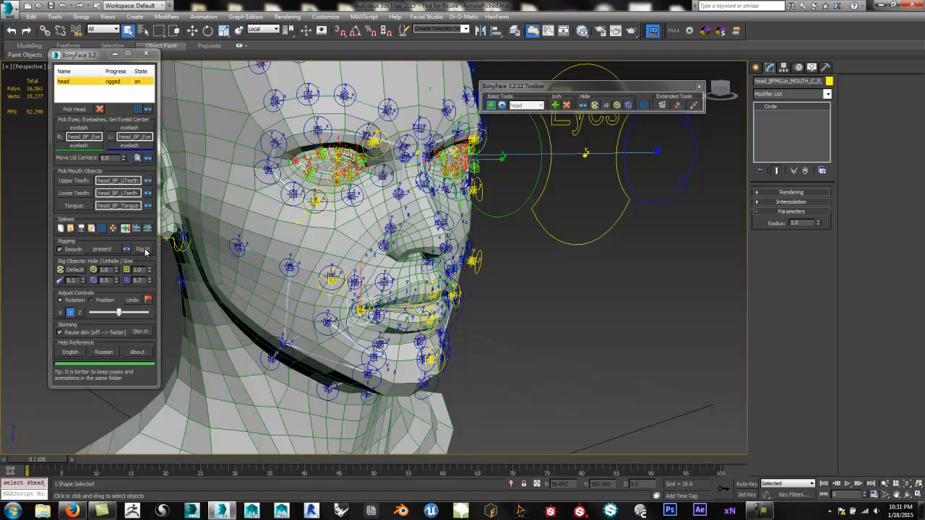
Step: Turn off the Reuse skin option and skin the head to the facial rig
{"action": "middle_click_drag", "start_coordinate": [378, 247], "coordinate": [402, 293], "text": "alt"}
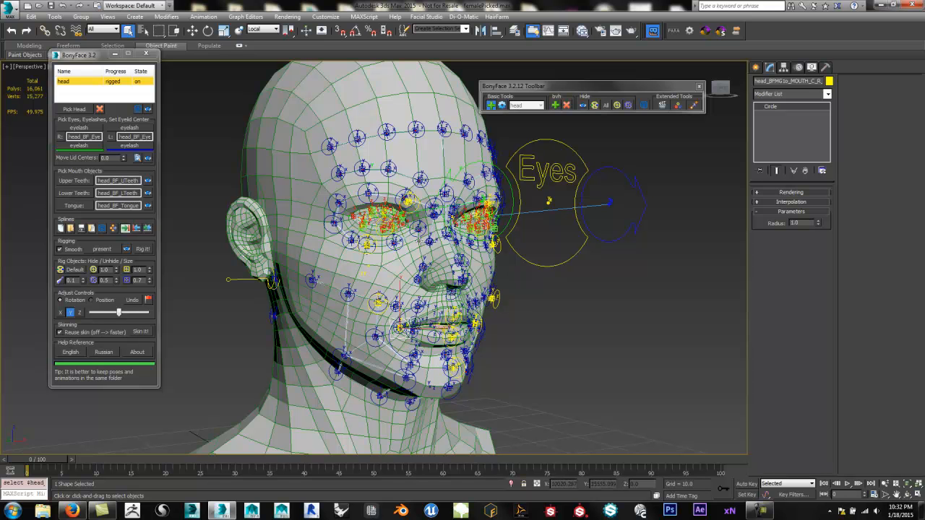
{"action": "middle_click_drag", "start_coordinate": [352, 380], "coordinate": [346, 335], "text": "alt"}
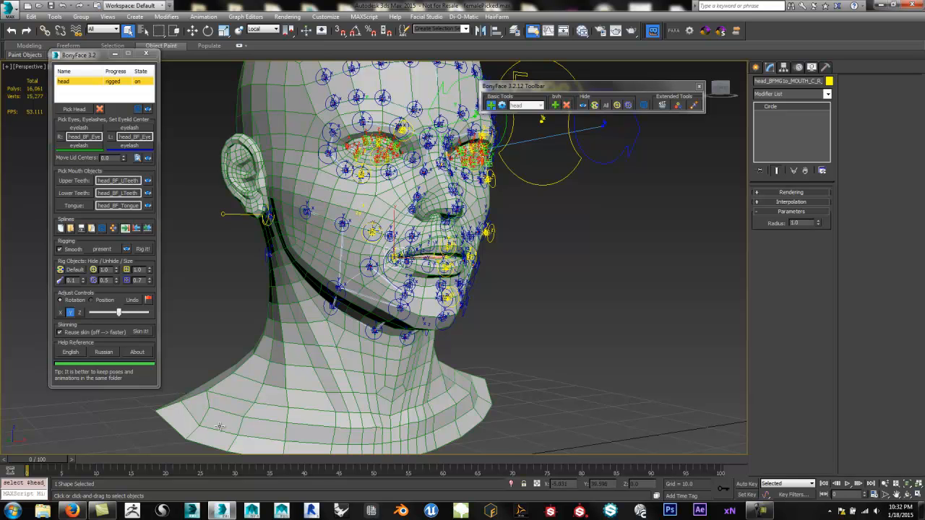
{"action": "middle_click_drag", "start_coordinate": [392, 415], "coordinate": [395, 364]}
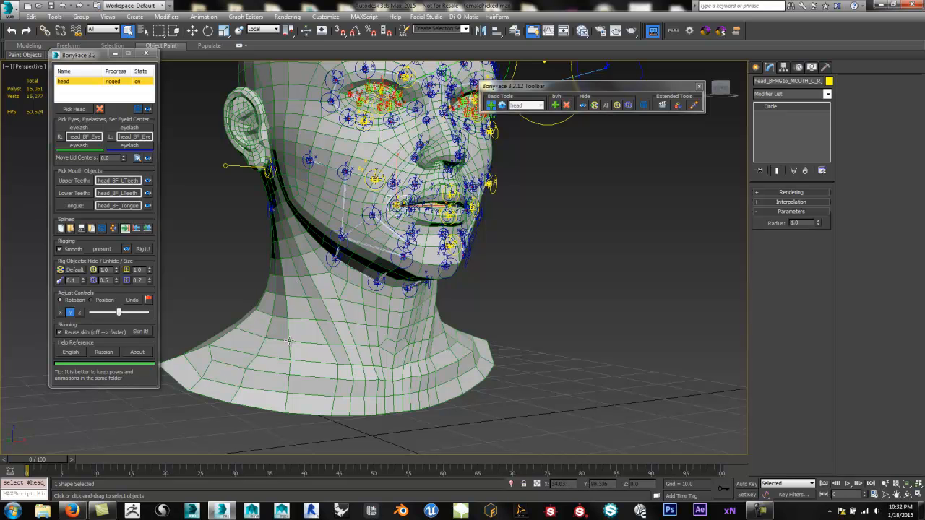
{"action": "middle_click_drag", "start_coordinate": [380, 278], "coordinate": [393, 339]}
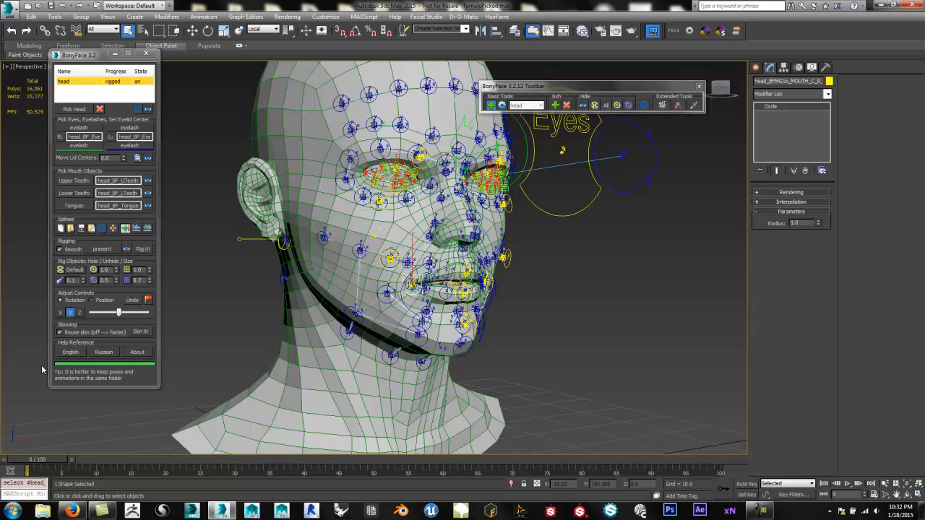
{"action": "left_click", "coordinate": [60, 332]}
{"action": "left_click", "coordinate": [139, 332]}
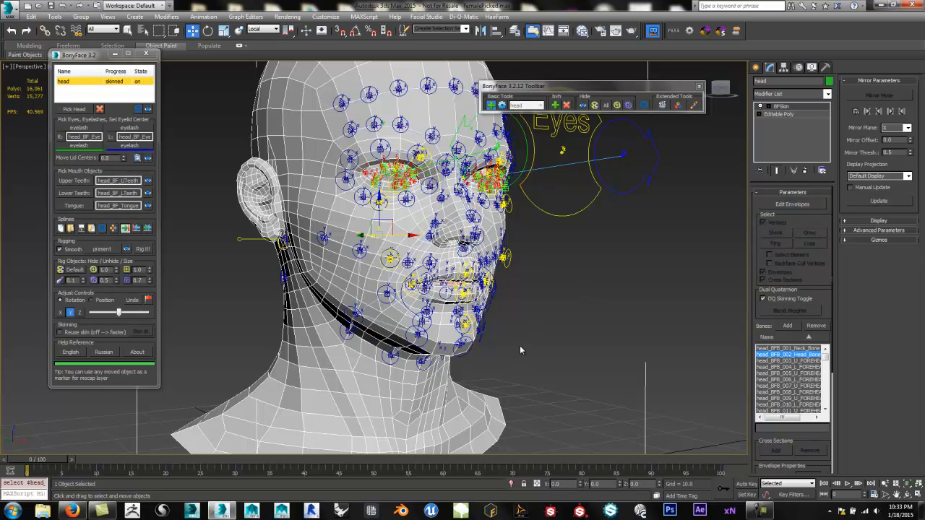
Step: Select the yellow jaw control on the chin and move it to open the mouth slightly
{"action": "middle_click_drag", "start_coordinate": [533, 324], "coordinate": [519, 347]}
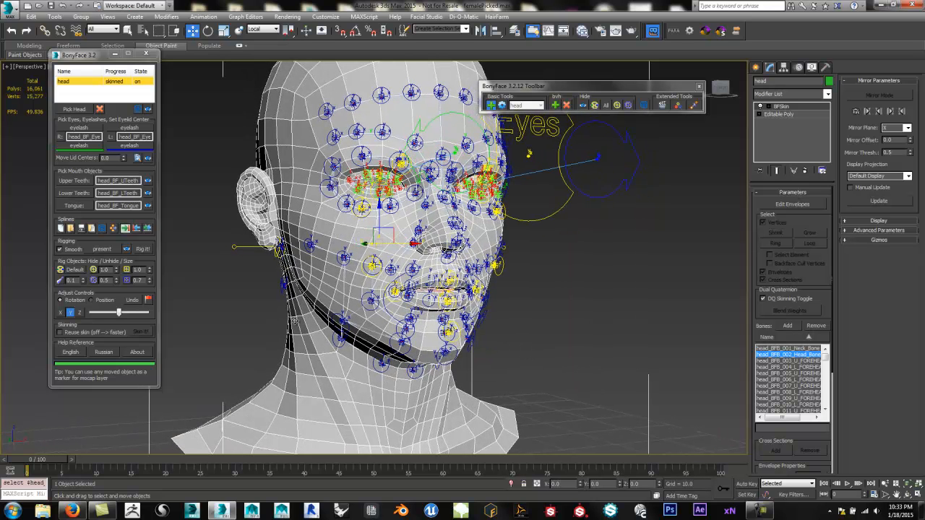
{"action": "scroll", "coordinate": [455, 363], "scroll_direction": "up", "scroll_amount": 5}
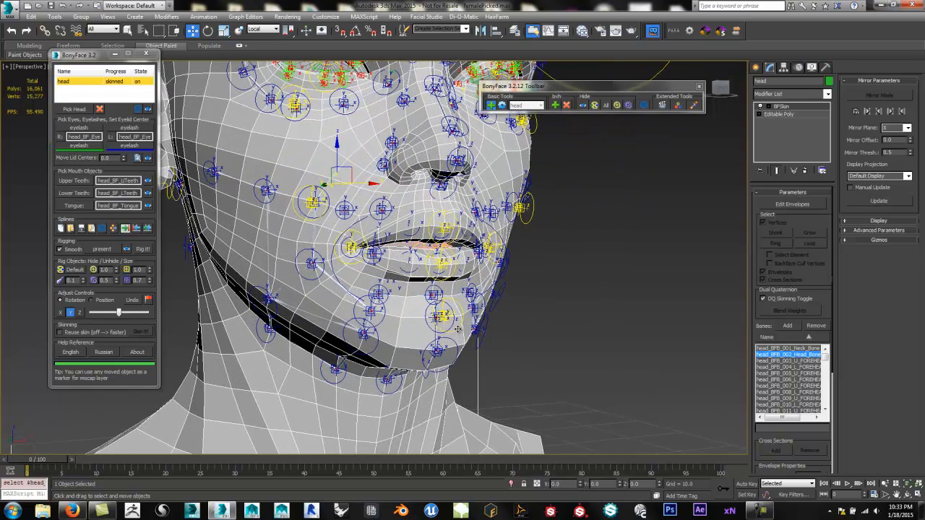
{"action": "left_click", "coordinate": [454, 323]}
{"action": "middle_click_drag", "start_coordinate": [517, 367], "coordinate": [506, 374], "text": "alt"}
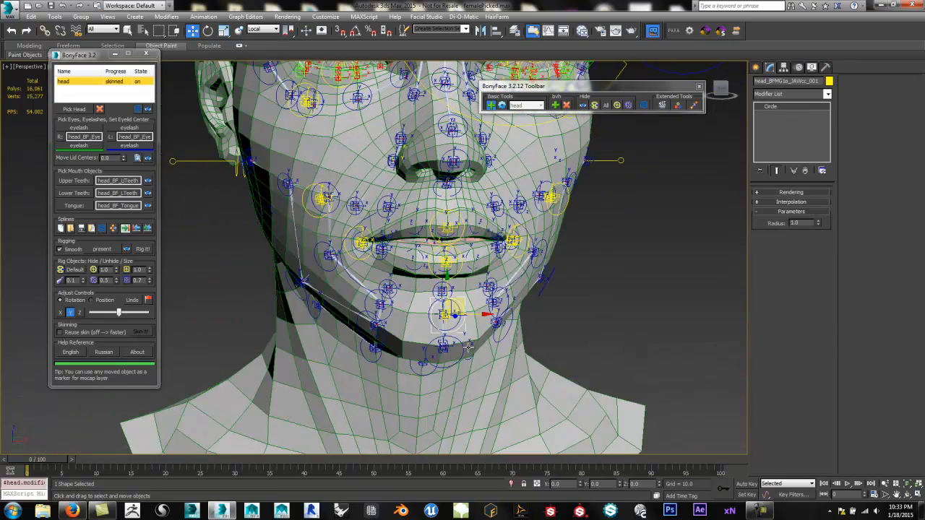
{"action": "scroll", "coordinate": [467, 347], "scroll_direction": "down", "scroll_amount": 4}
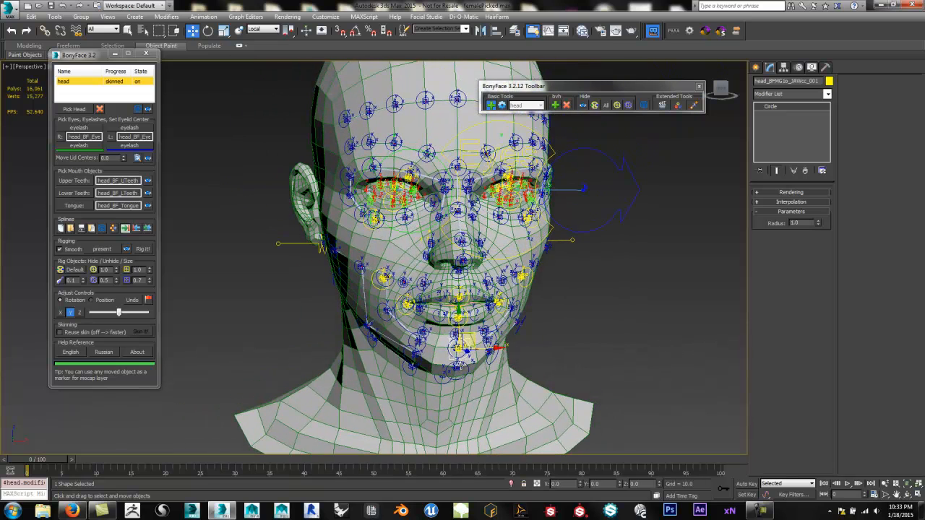
{"action": "mouse_move", "coordinate": [458, 349]}
{"action": "left_mouse_down"}
{"action": "mouse_move", "coordinate": [458, 376]}
{"action": "mouse_move", "coordinate": [458, 346]}
{"action": "left_mouse_up"}
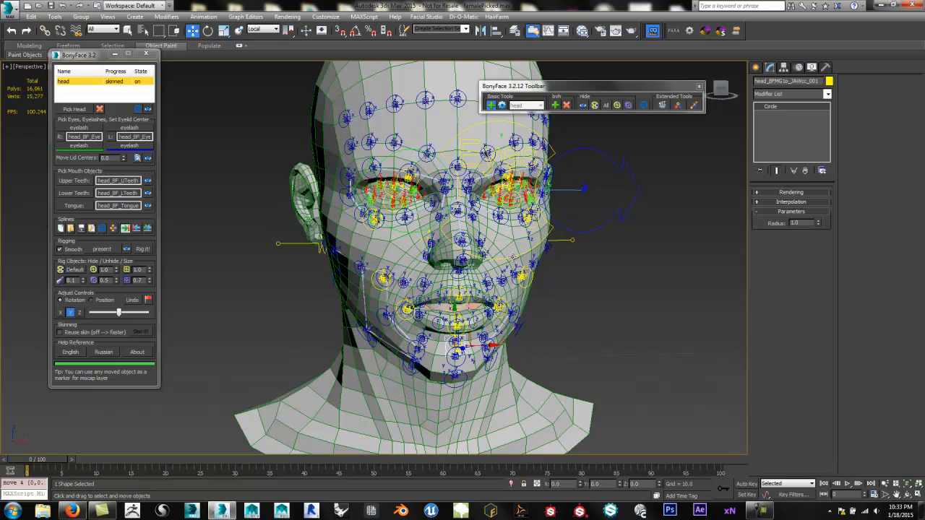
Step: Select the Eyes control in front of the face and move it to turn the gaze
{"action": "left_click", "coordinate": [511, 258]}
{"action": "left_click_drag", "start_coordinate": [499, 153], "coordinate": [512, 146]}
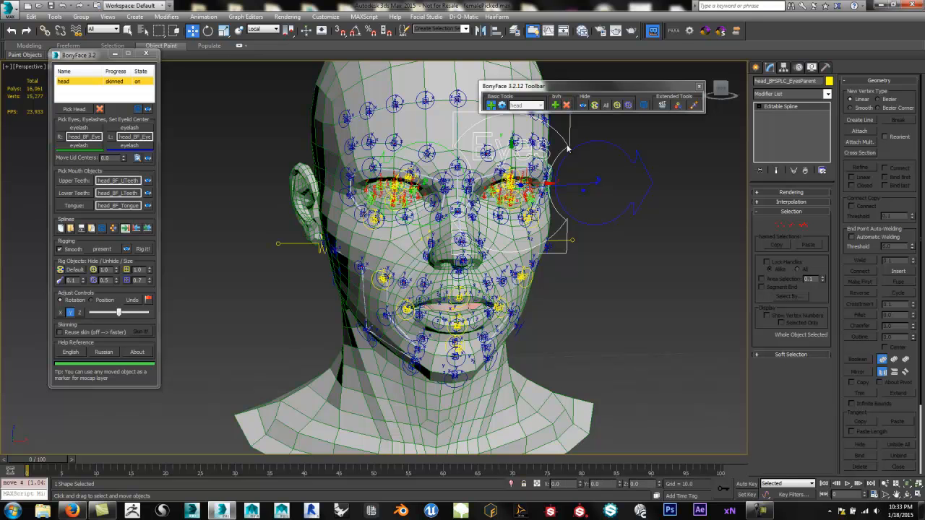
{"action": "left_click_drag", "start_coordinate": [509, 195], "coordinate": [541, 158]}
Step: Hide all rig objects, bring back only the blue circular controls, and unhide the whole rig again
{"action": "middle_click_drag", "start_coordinate": [473, 372], "coordinate": [504, 427], "text": "alt"}
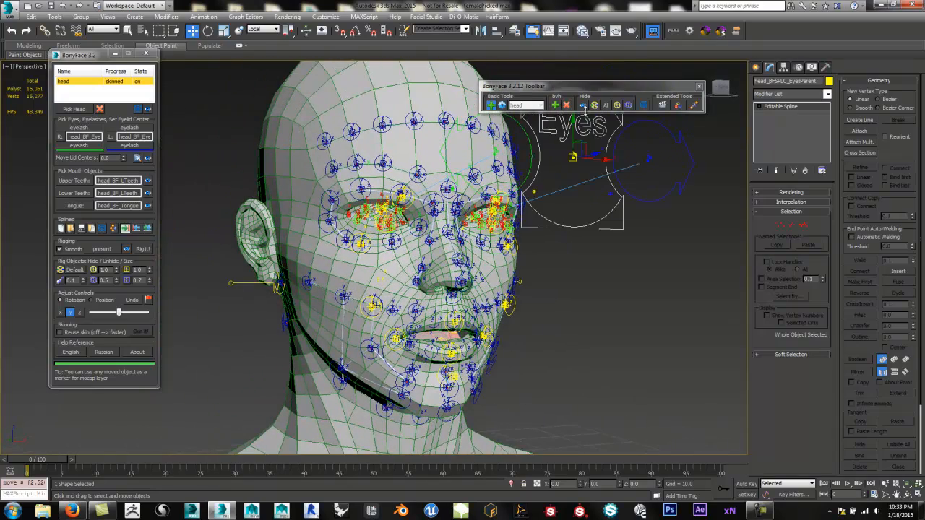
{"action": "middle_click_drag", "start_coordinate": [593, 207], "coordinate": [588, 234]}
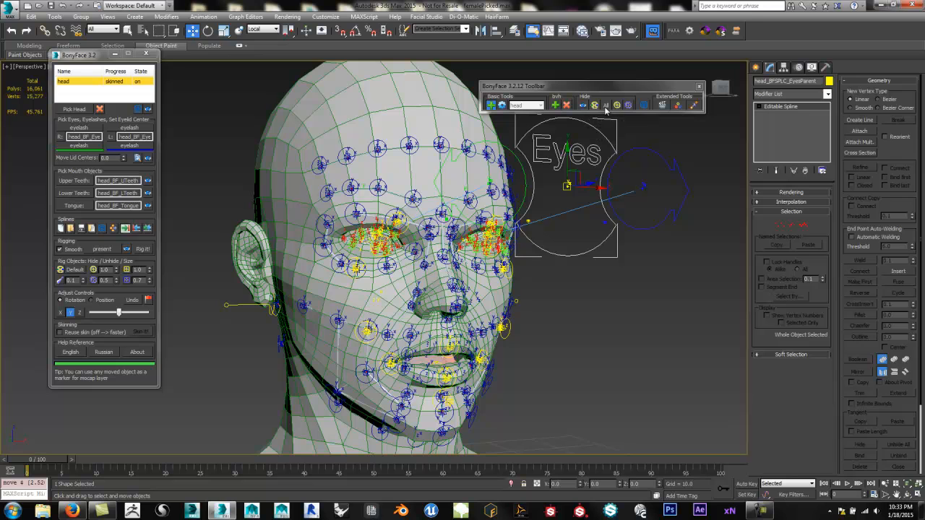
{"action": "left_click", "coordinate": [605, 105]}
{"action": "middle_click_drag", "start_coordinate": [570, 278], "coordinate": [552, 245], "text": "alt"}
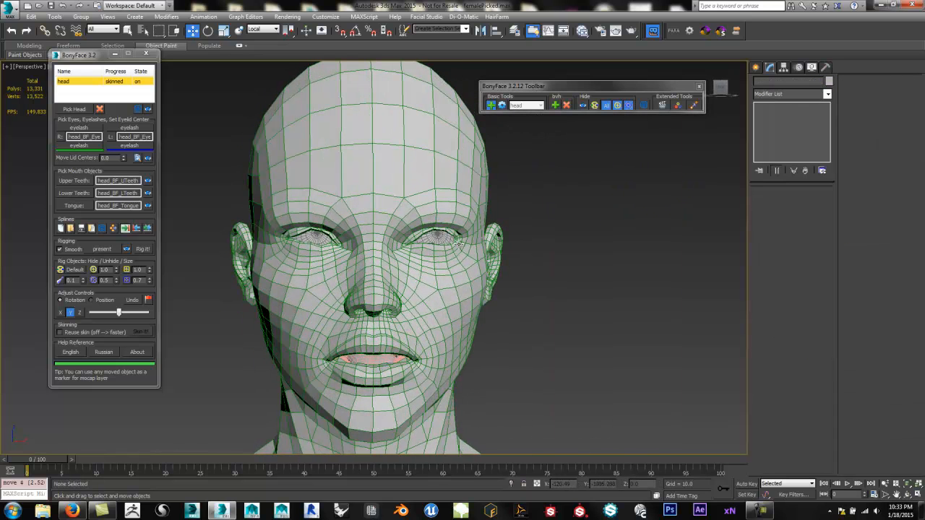
{"action": "left_click", "coordinate": [628, 107]}
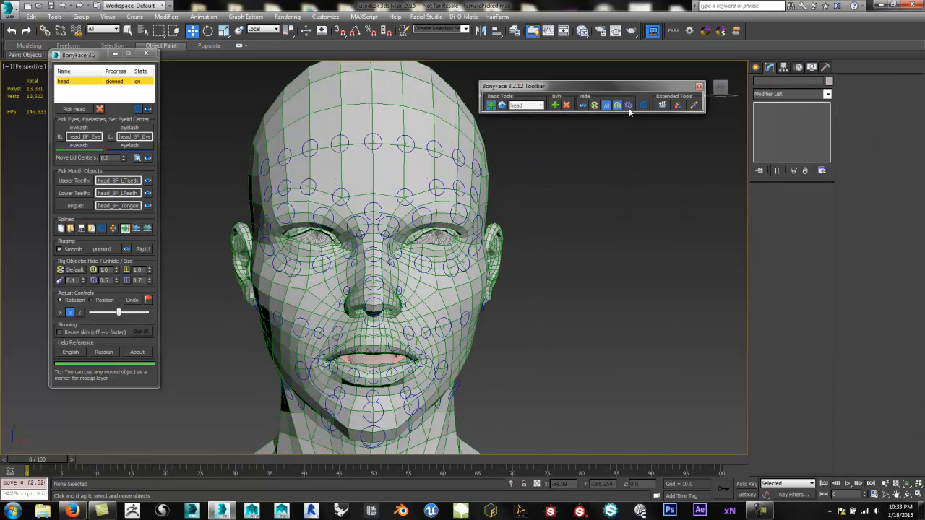
{"action": "left_click", "coordinate": [606, 106]}
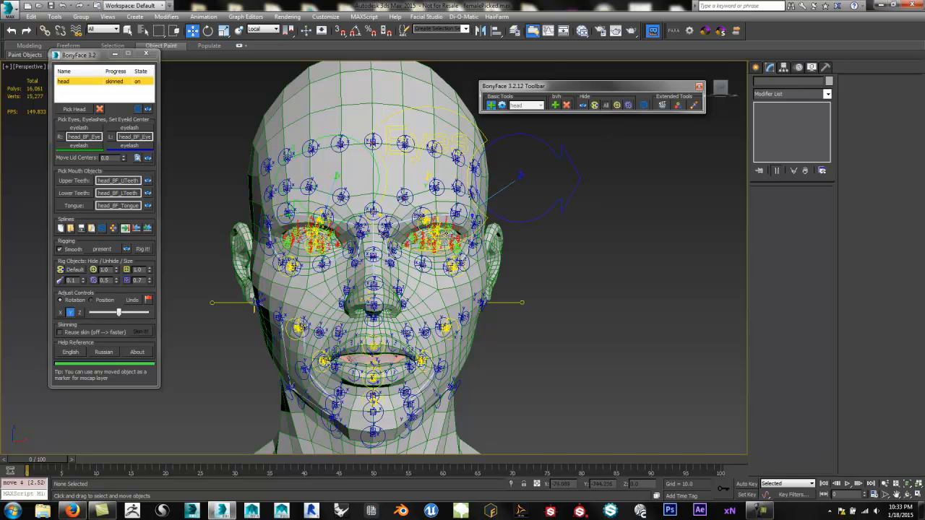
Step: Select the Eyes control again and move it across the face to test the gaze, leaving it beside the head
{"action": "left_click", "coordinate": [481, 223]}
{"action": "middle_click_drag", "start_coordinate": [449, 258], "coordinate": [464, 268], "text": "alt"}
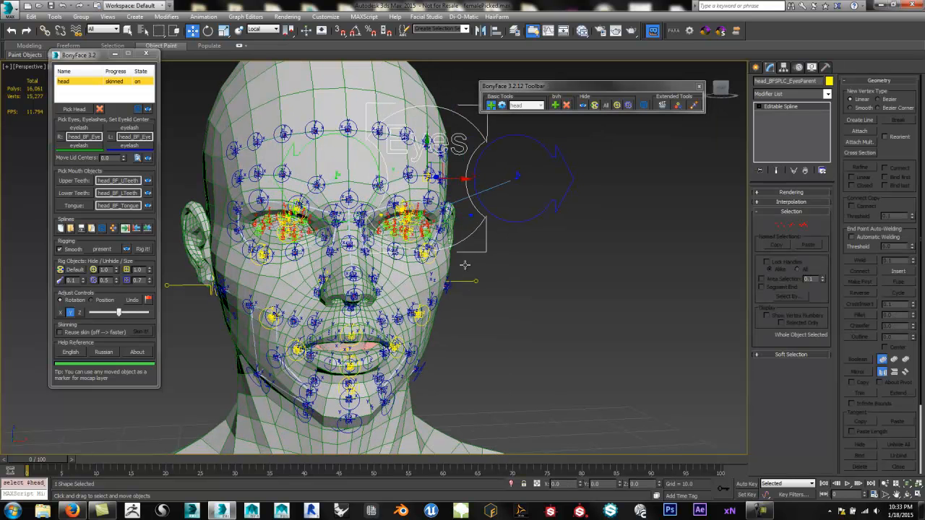
{"action": "left_click_drag", "start_coordinate": [459, 172], "coordinate": [388, 220]}
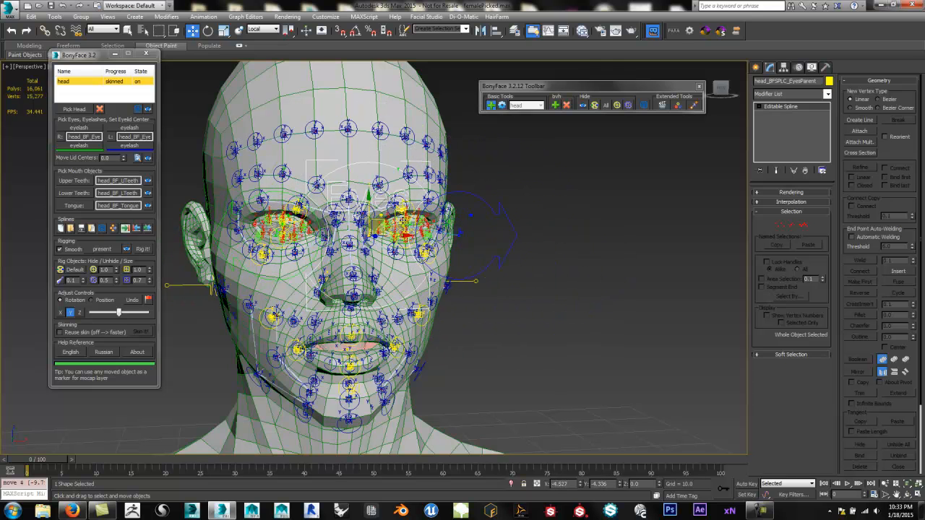
{"action": "right_click", "coordinate": [381, 222]}
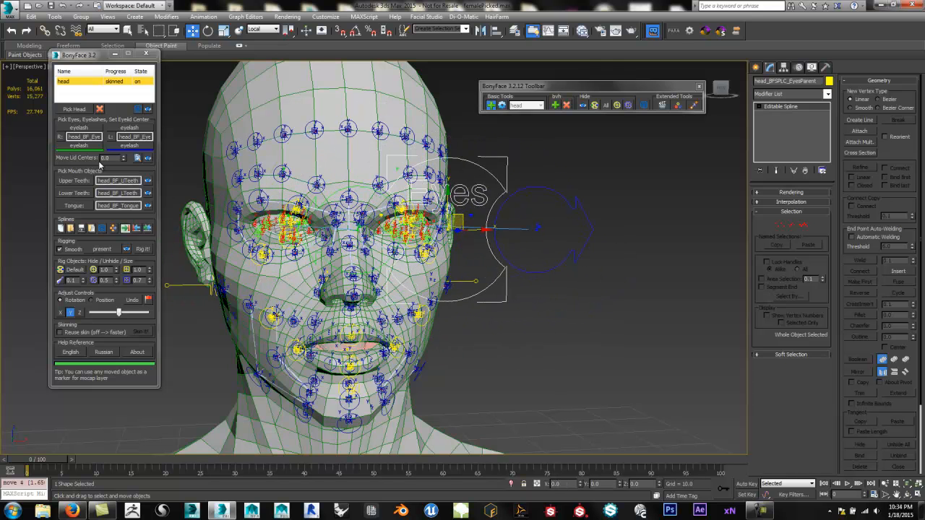
{"action": "left_click_drag", "start_coordinate": [463, 225], "coordinate": [549, 143]}
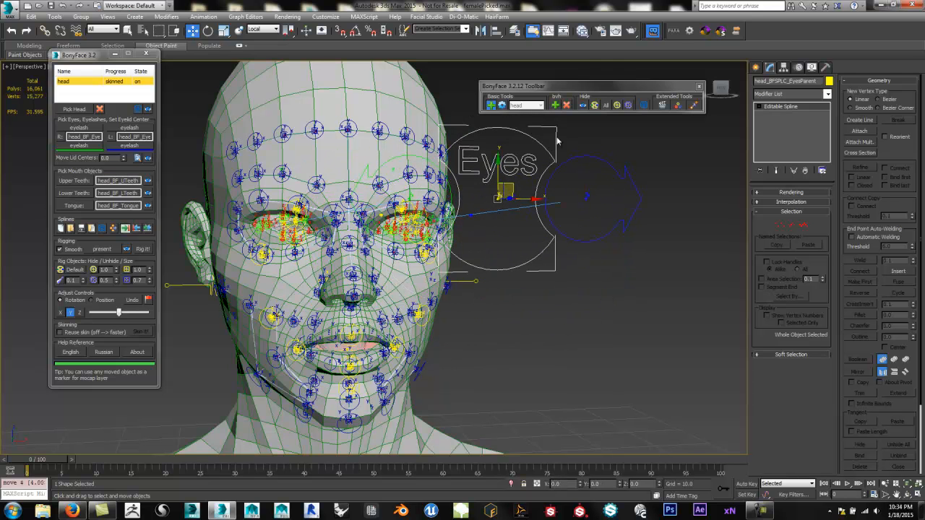
Step: Hide the head mesh and show it again, and do the same with all rig objects at once
{"action": "left_click", "coordinate": [584, 106]}
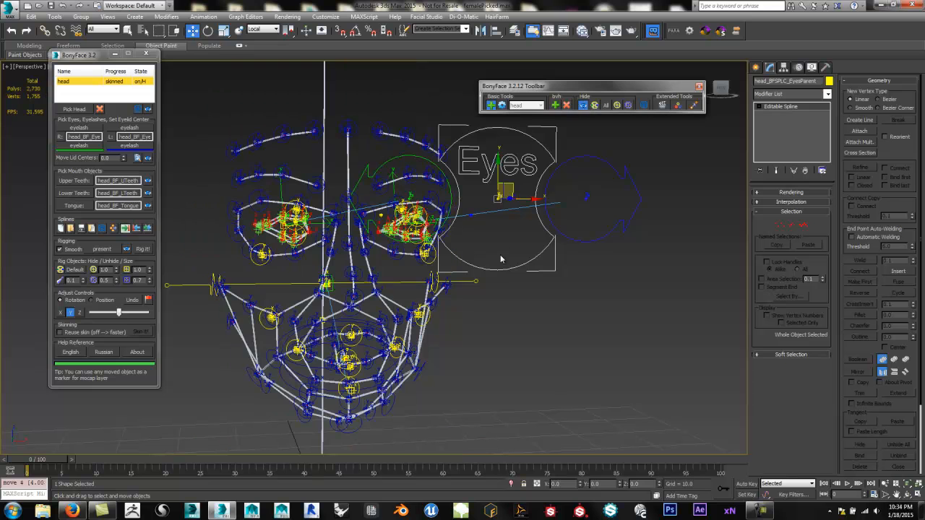
{"action": "left_click", "coordinate": [583, 105]}
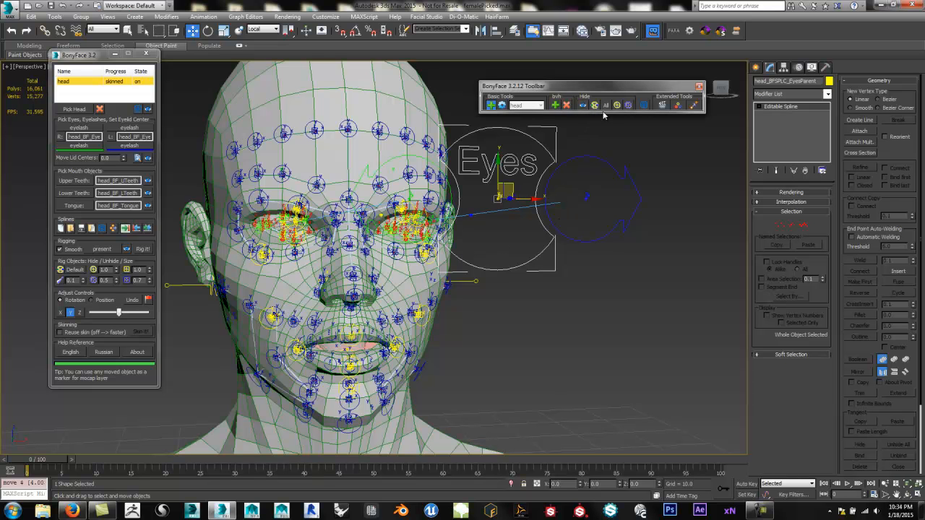
{"action": "left_click", "coordinate": [606, 106]}
{"action": "middle_click_drag", "start_coordinate": [593, 138], "coordinate": [426, 262], "text": "alt"}
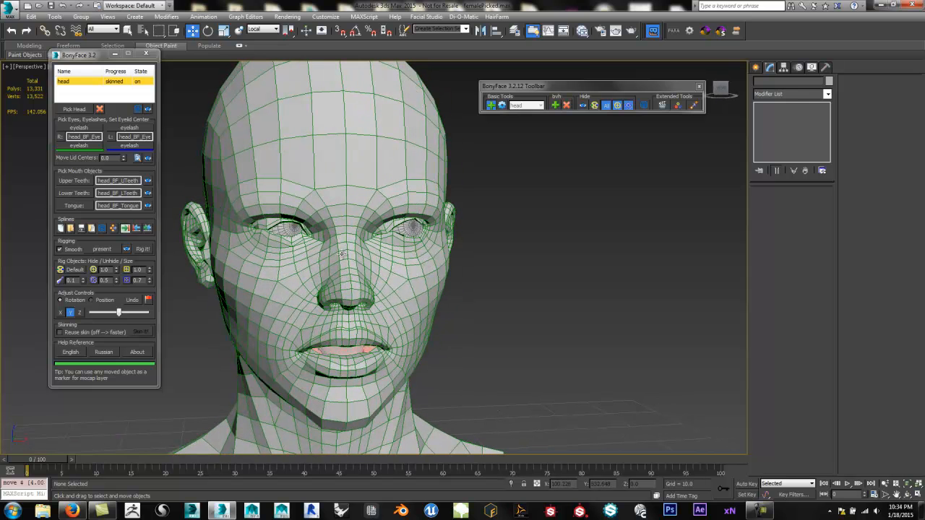
{"action": "left_click", "coordinate": [606, 106]}
{"action": "middle_click_drag", "start_coordinate": [516, 262], "coordinate": [525, 260], "text": "alt"}
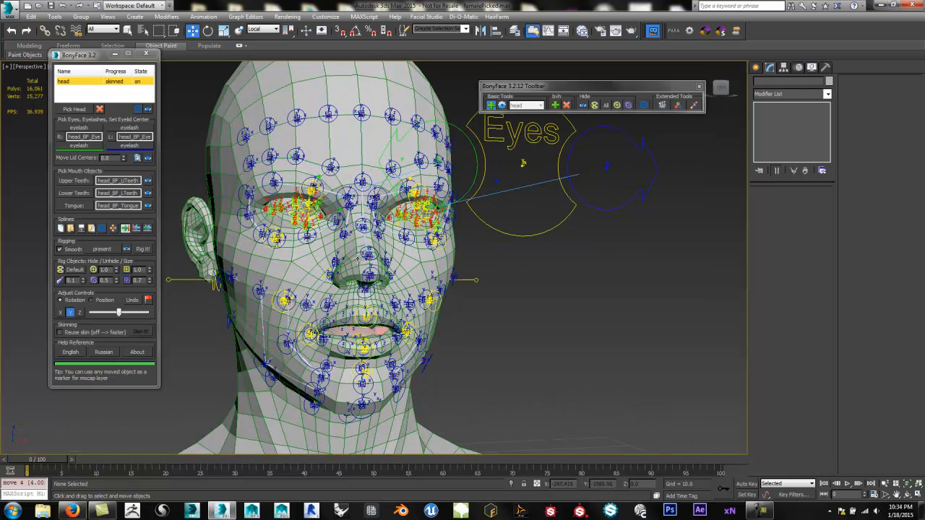
Step: Select the head mesh and turn on envelope editing for its BFSkin modifier
{"action": "left_click", "coordinate": [423, 257]}
{"action": "scroll", "coordinate": [409, 274], "scroll_direction": "up", "scroll_amount": 3}
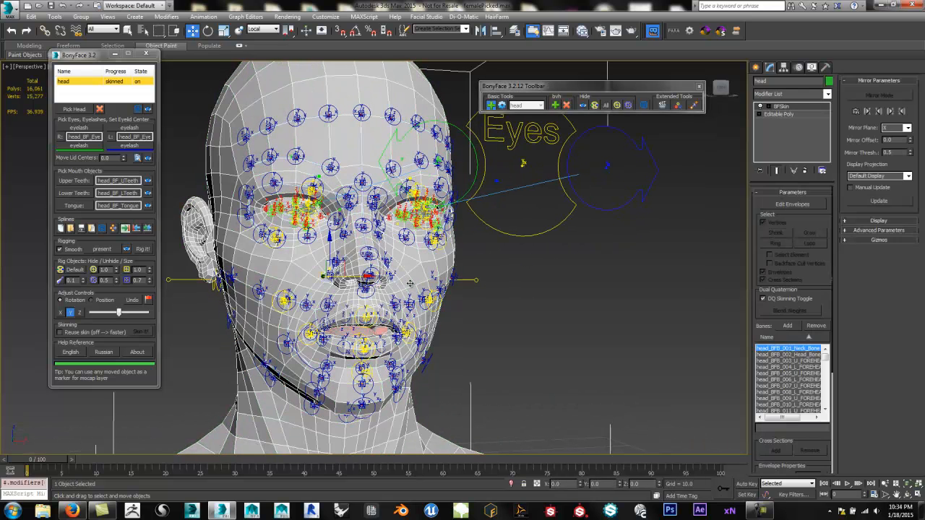
{"action": "scroll", "coordinate": [409, 274], "scroll_direction": "up", "scroll_amount": 1}
{"action": "middle_click_drag", "start_coordinate": [410, 274], "coordinate": [483, 247]}
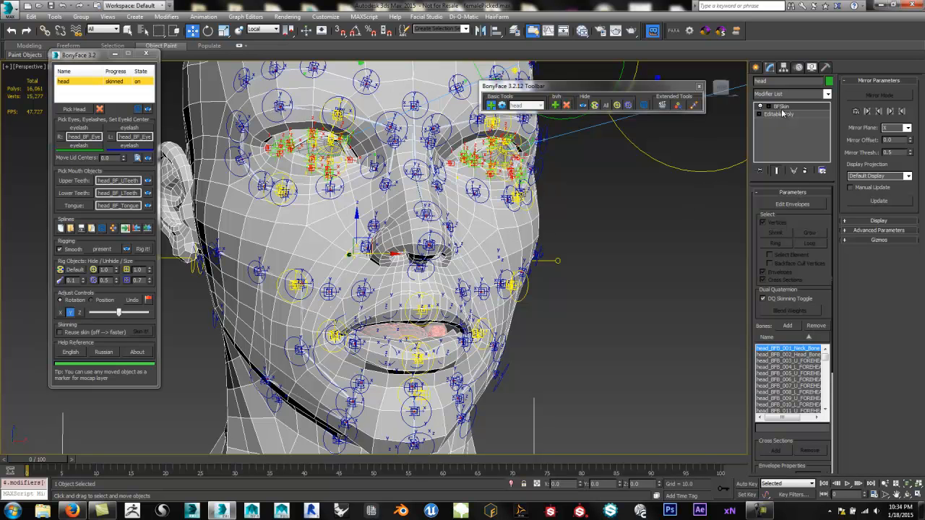
{"action": "left_click", "coordinate": [791, 205]}
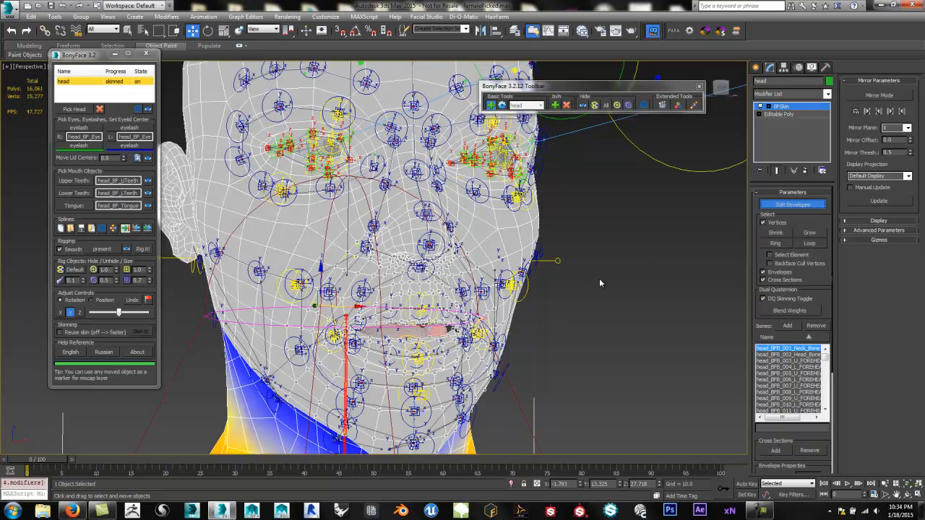
Step: Select the under-cheek bone above the character's left mouth corner and examine its skin weights on the face
{"action": "middle_click_drag", "start_coordinate": [572, 301], "coordinate": [571, 314], "text": "alt"}
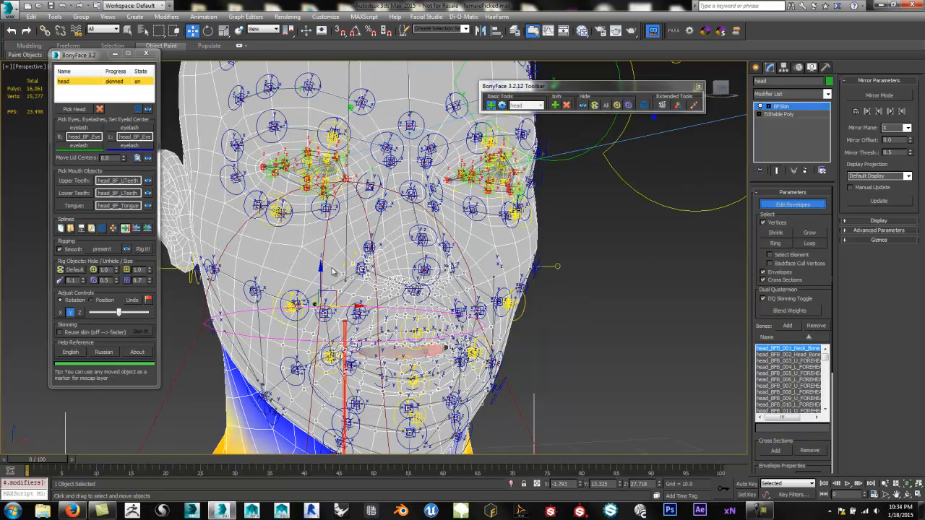
{"action": "left_click", "coordinate": [347, 253]}
{"action": "middle_click_drag", "start_coordinate": [352, 299], "coordinate": [350, 300], "text": "alt"}
{"action": "left_click", "coordinate": [467, 329]}
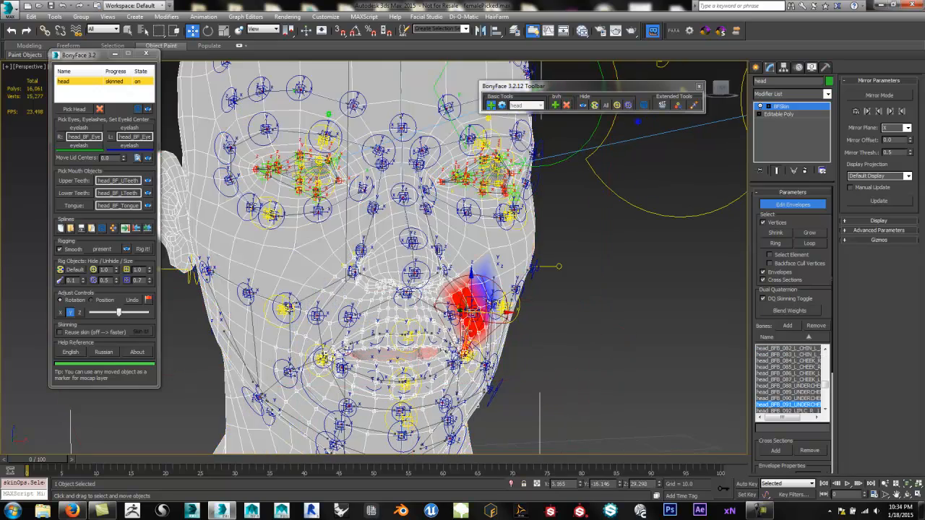
{"action": "mouse_move", "coordinate": [468, 349]}
{"action": "middle_mouse_down", "text": "alt"}
{"action": "mouse_move", "coordinate": [384, 347]}
{"action": "mouse_move", "coordinate": [456, 345]}
{"action": "middle_mouse_up", "text": "alt"}
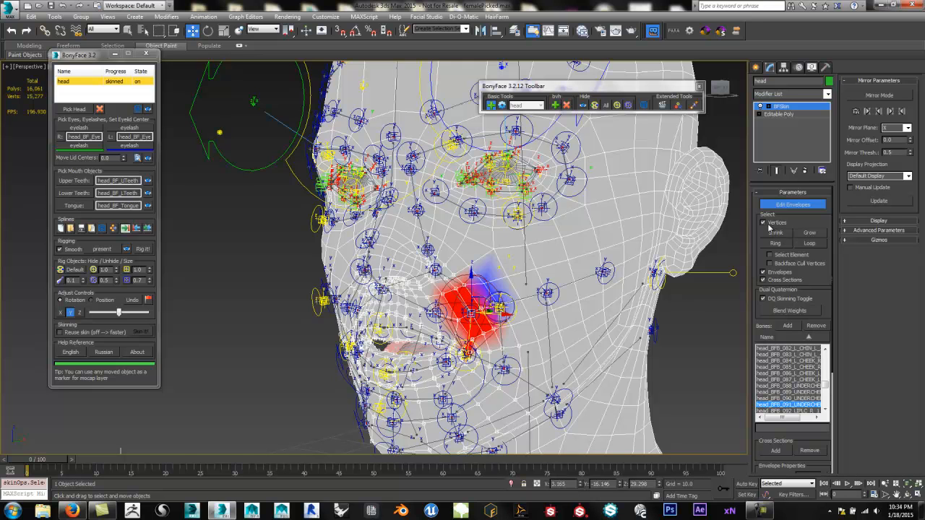
Step: Review the skin modifier's weight properties and weight painting tools, and leave envelope editing on the head
{"action": "left_click_drag", "start_coordinate": [830, 289], "coordinate": [832, 476]}
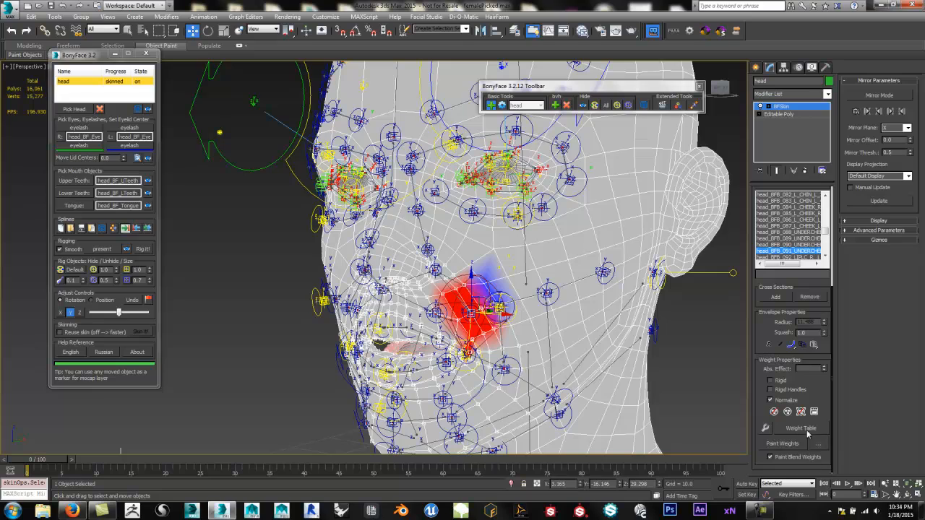
{"action": "middle_click_drag", "start_coordinate": [681, 393], "coordinate": [613, 359], "text": "alt"}
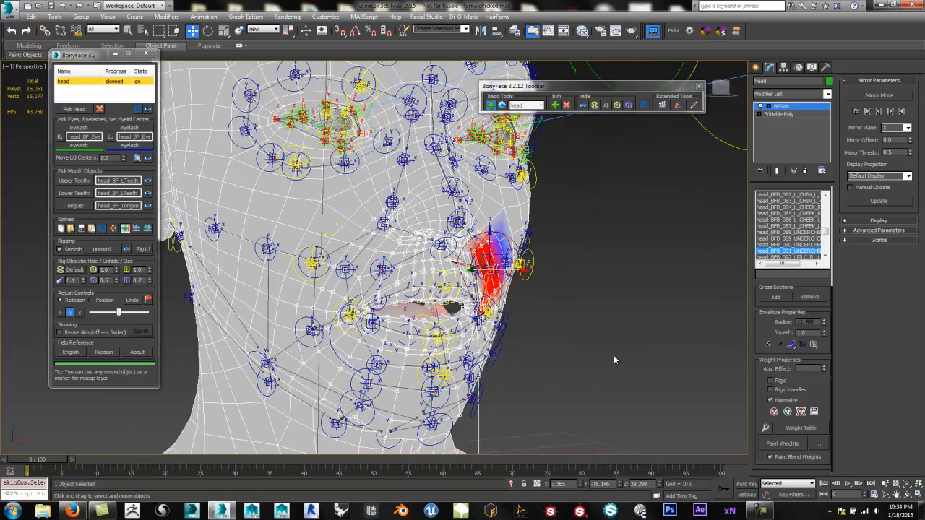
{"action": "left_click", "coordinate": [798, 107]}
{"action": "scroll", "coordinate": [440, 203], "scroll_direction": "down", "scroll_amount": 6}
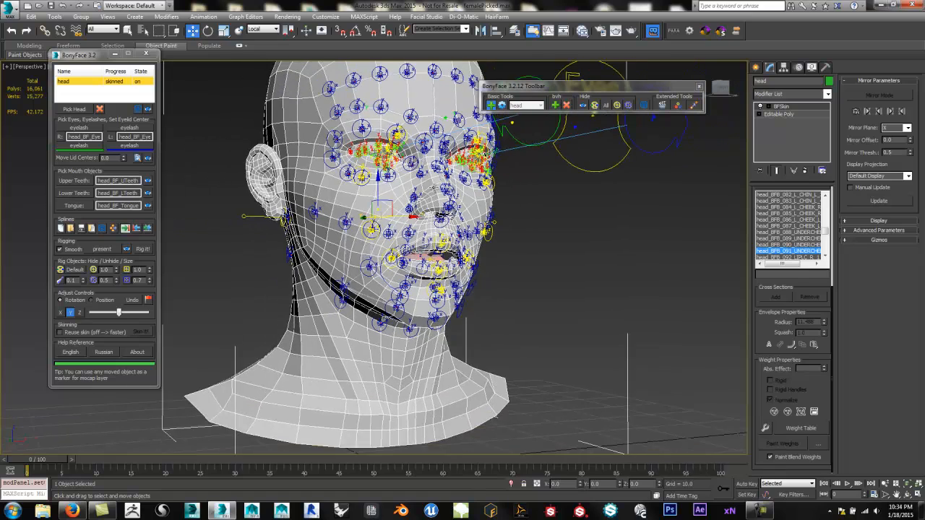
{"action": "scroll", "coordinate": [432, 280], "scroll_direction": "down", "scroll_amount": 1}
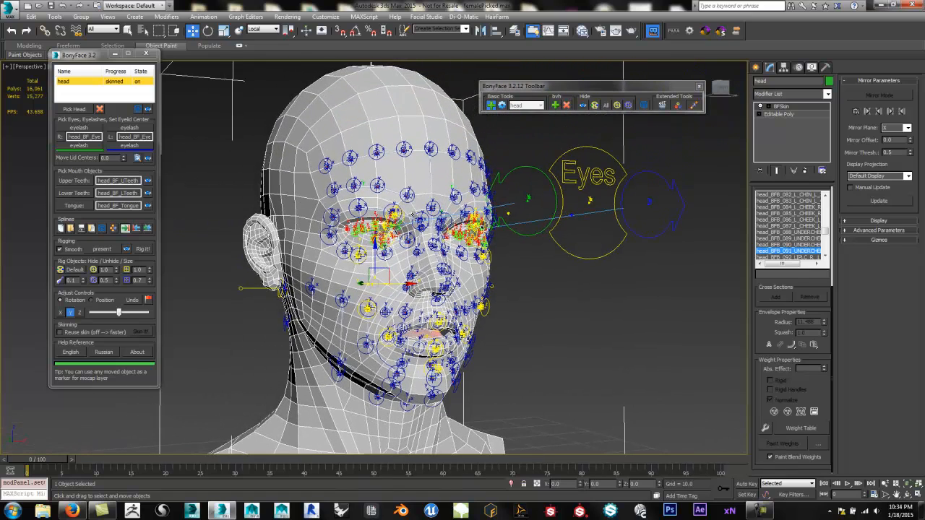